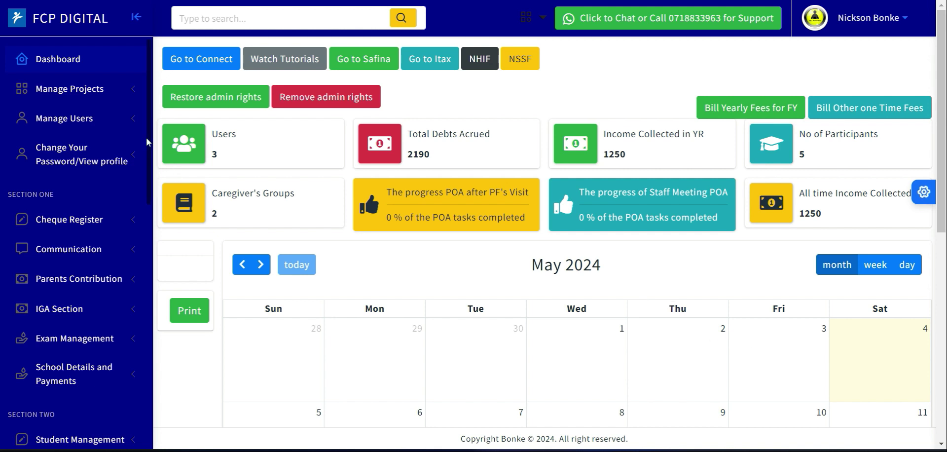
- Open the Add FCP Goal page from the Human Resource section
left_click_drag(148, 139, 155, 380)
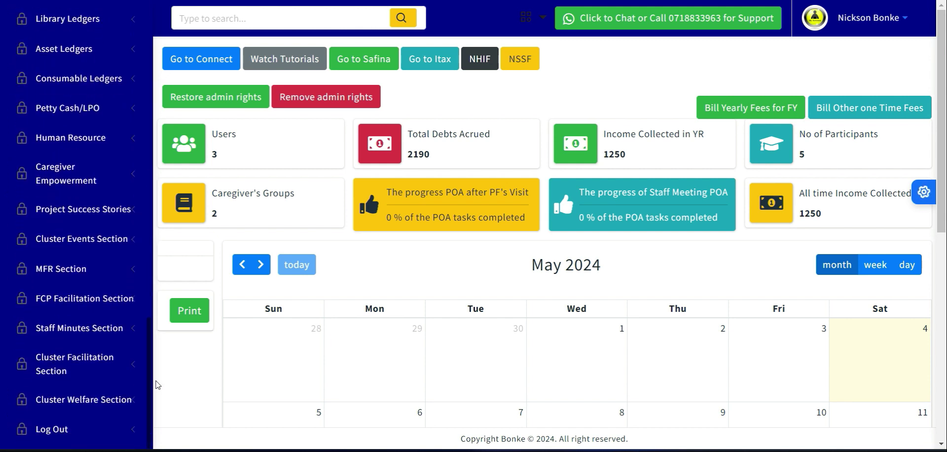
left_click(50, 138)
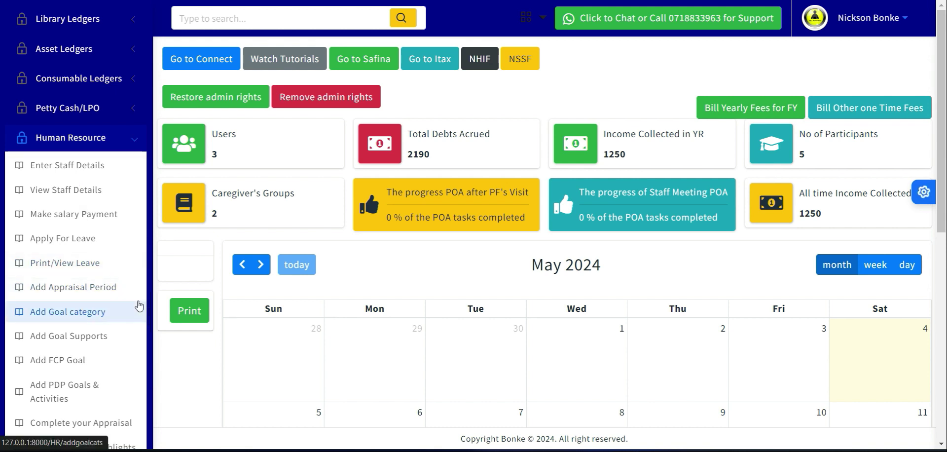
left_click(76, 360)
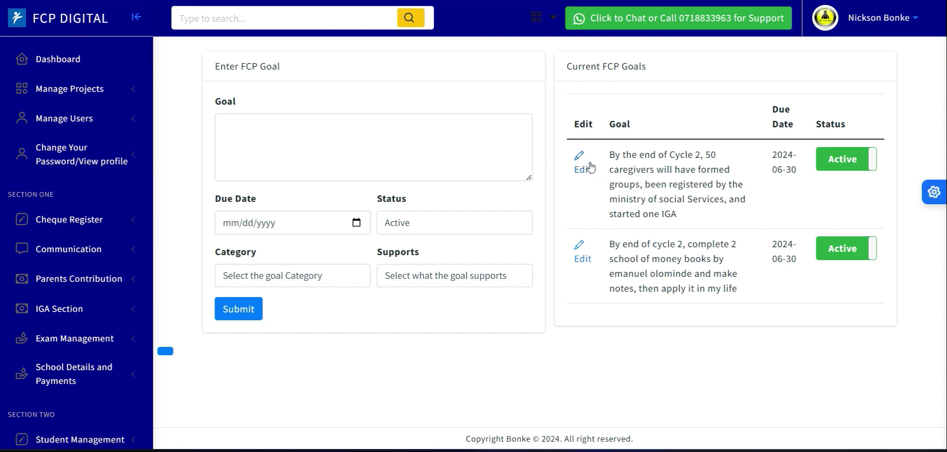
- Edit the caregiver groups goal so that it targets 60 caregivers, and save the edited goal
left_click(581, 171)
left_click(236, 154)
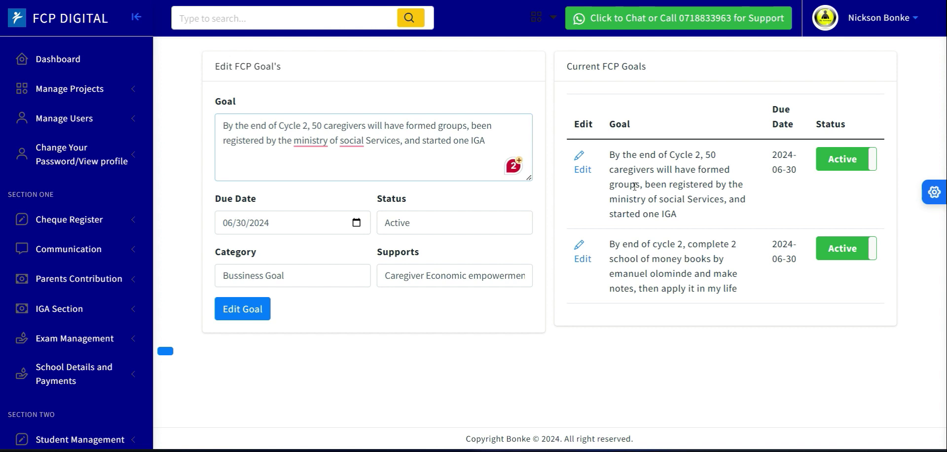
right_click(294, 141)
left_click(296, 142)
right_click(301, 143)
left_click(284, 146)
left_click(219, 166)
left_click(317, 125)
key("BackSpace")
type("6")
left_click(242, 310)
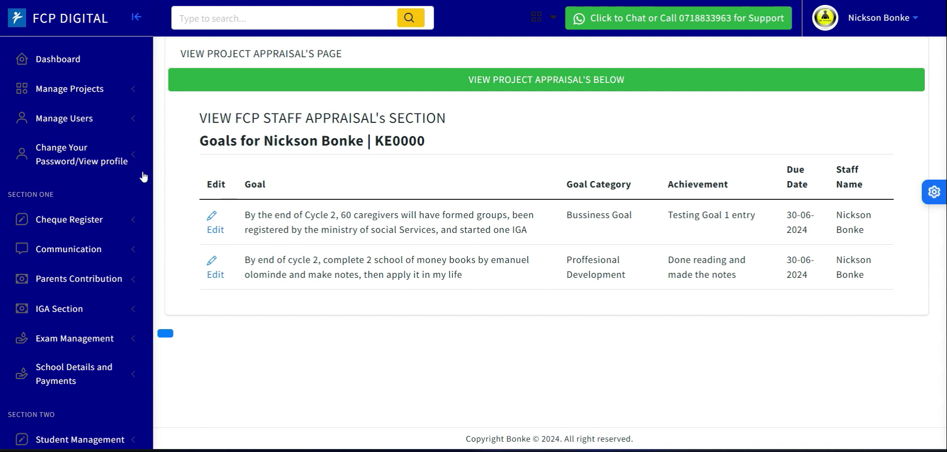
- Open the FCP Appraisals Highlights page from the Human Resource section
scroll(149, 159, "down", 8)
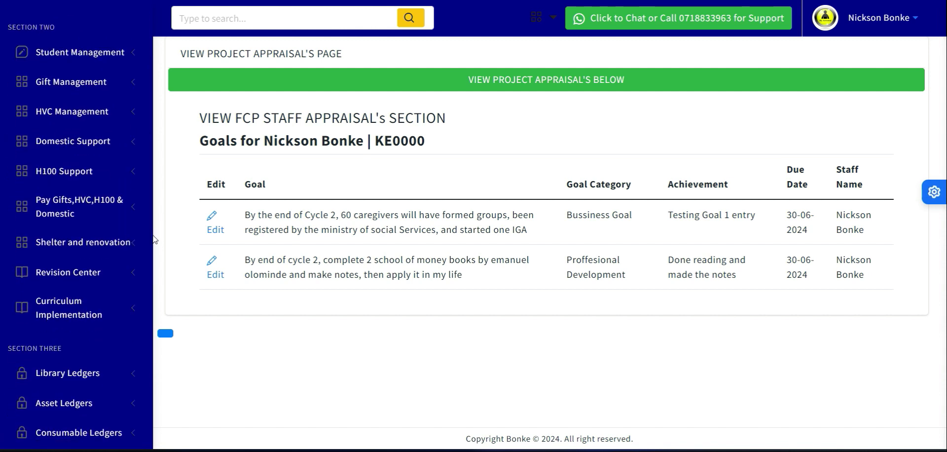
scroll(154, 240, "down", 4)
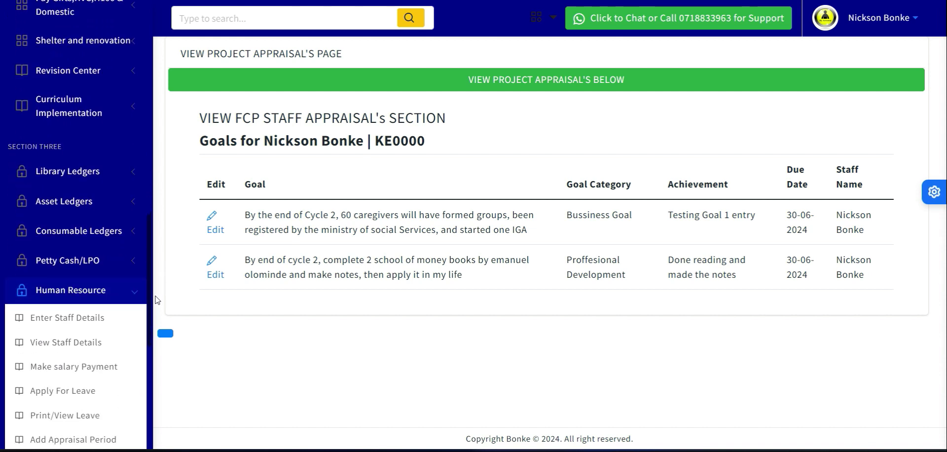
scroll(157, 299, "down", 5)
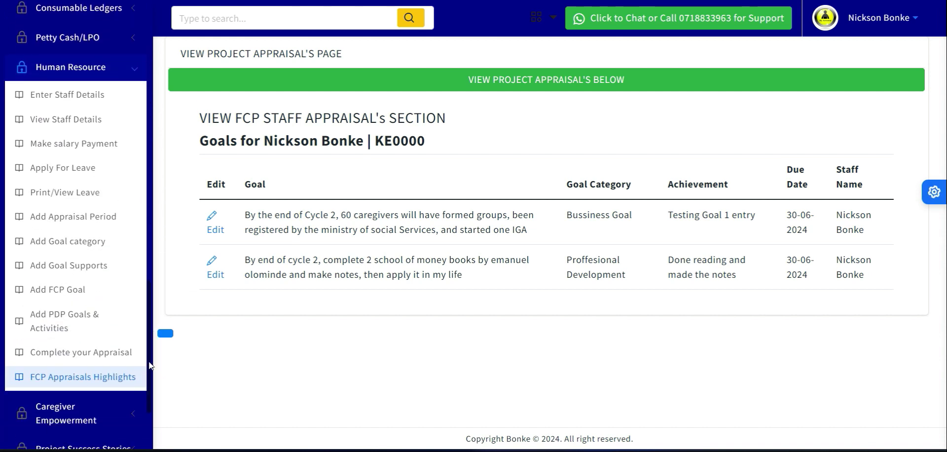
left_click(64, 377)
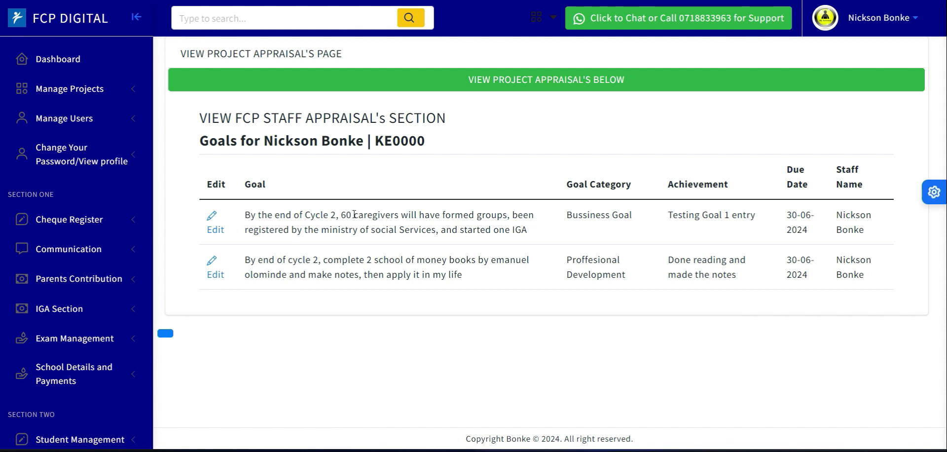
- Review the wording of both appraisal goals, checking the cycle deadline, the target quantity and the subject of each
left_click_drag(353, 215, 399, 219)
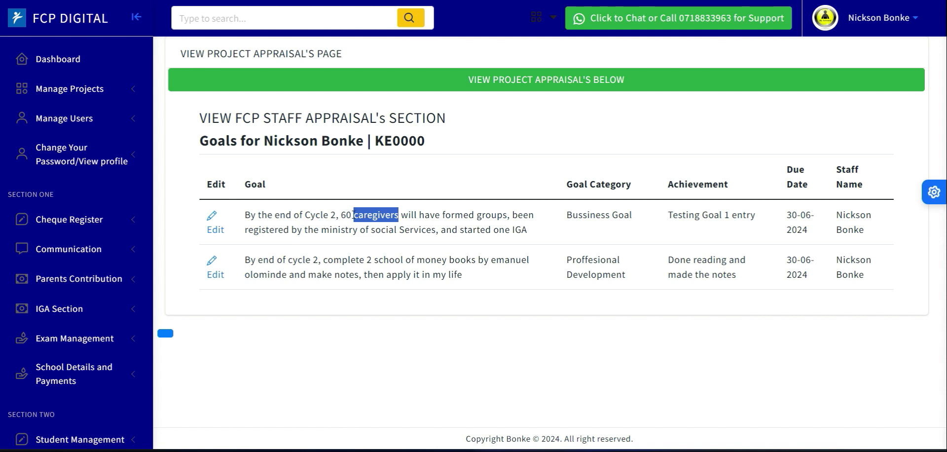
left_click(420, 217)
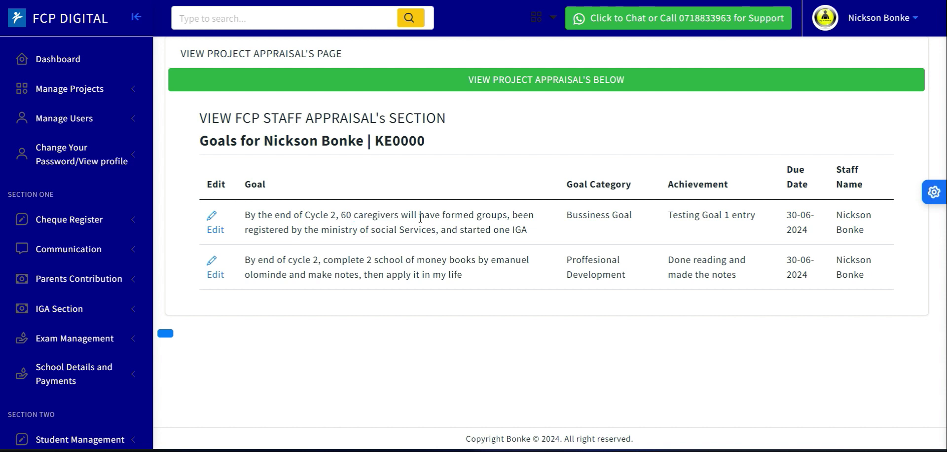
left_click_drag(340, 218, 389, 223)
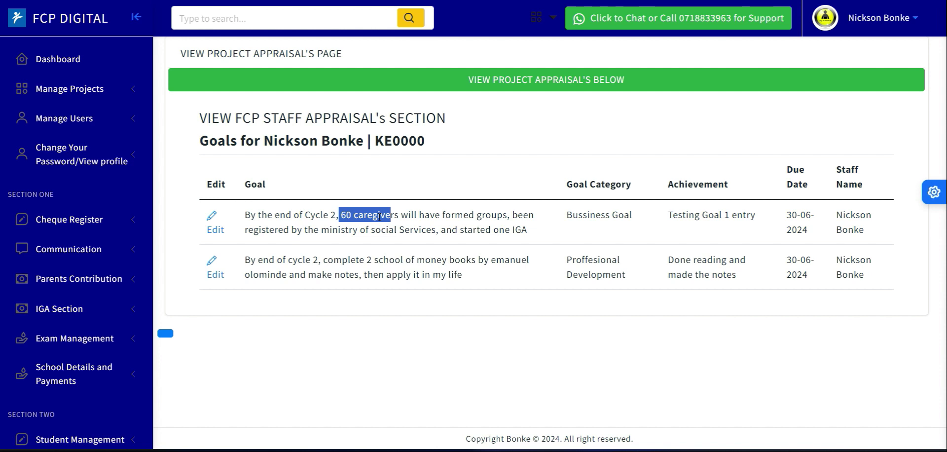
left_click(352, 218)
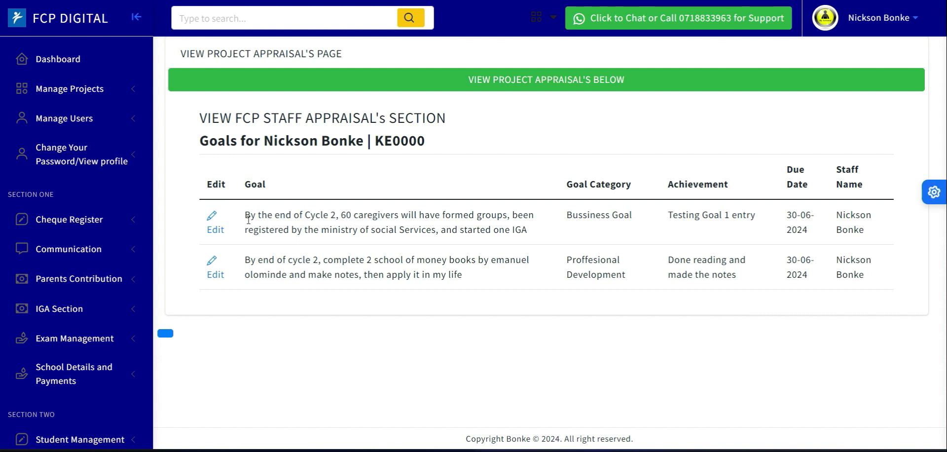
left_click_drag(249, 213, 335, 215)
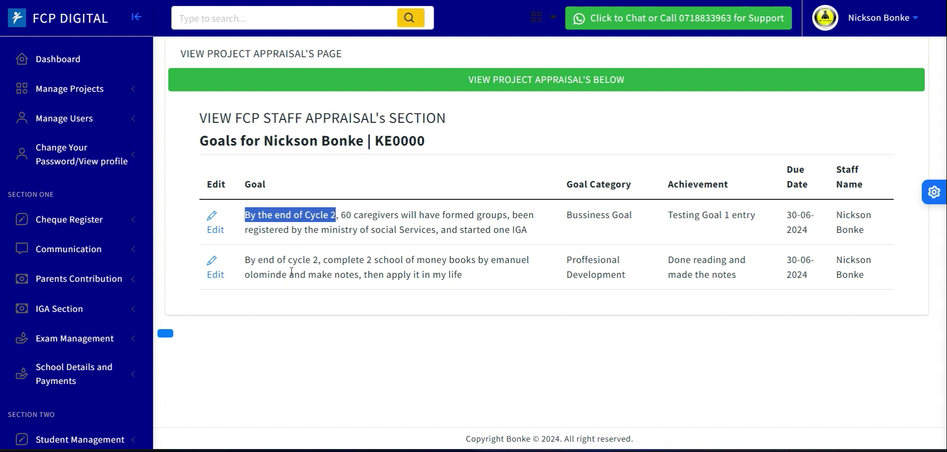
left_click(256, 269)
left_click_drag(245, 261, 319, 262)
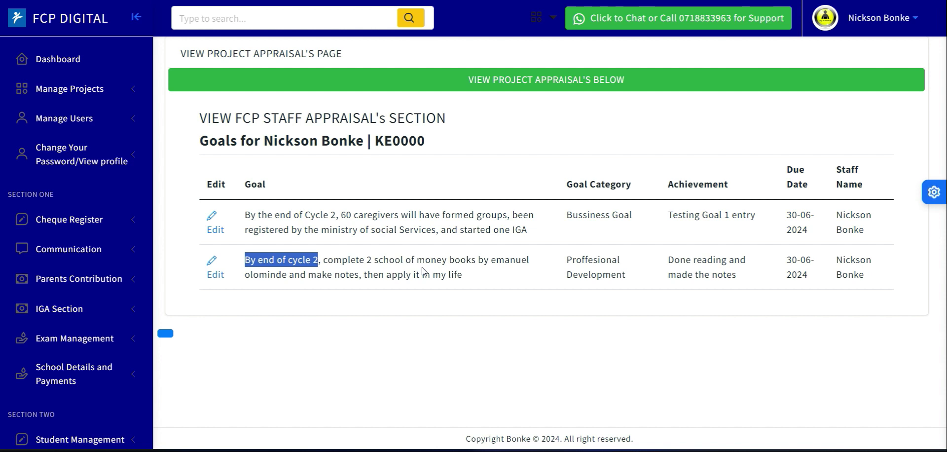
left_click_drag(374, 260, 448, 269)
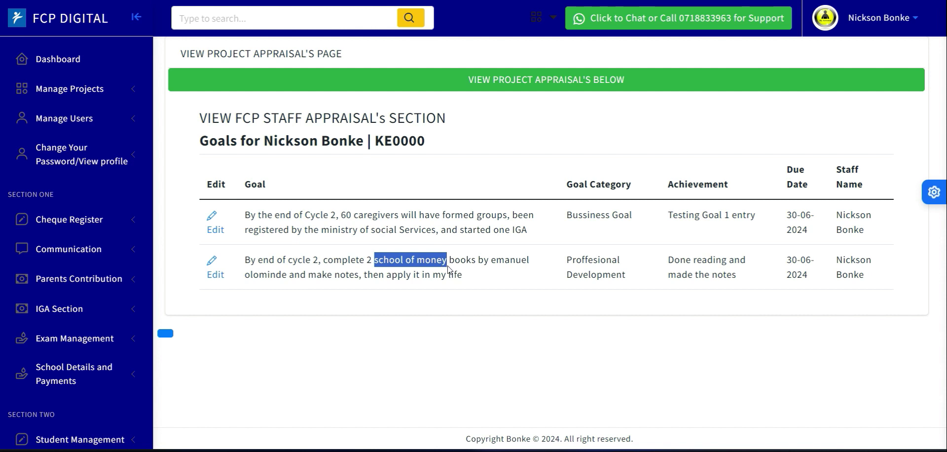
left_click_drag(366, 260, 375, 260)
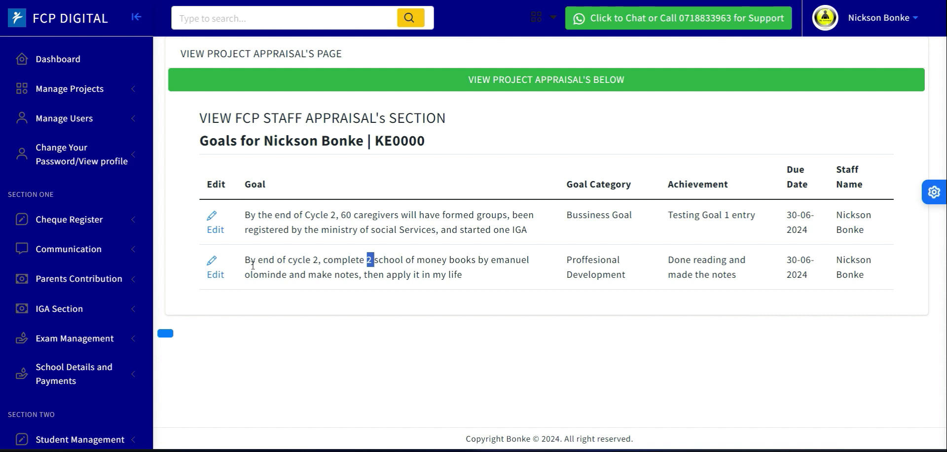
left_click_drag(246, 260, 319, 260)
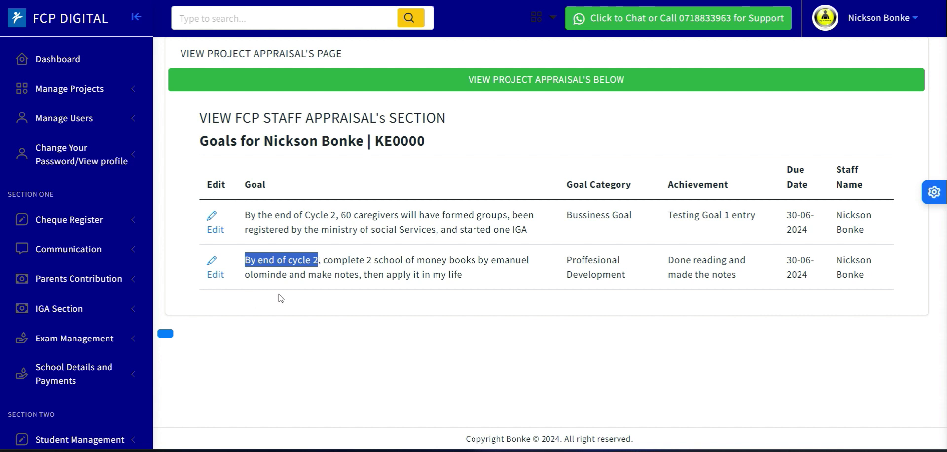
left_click(322, 276)
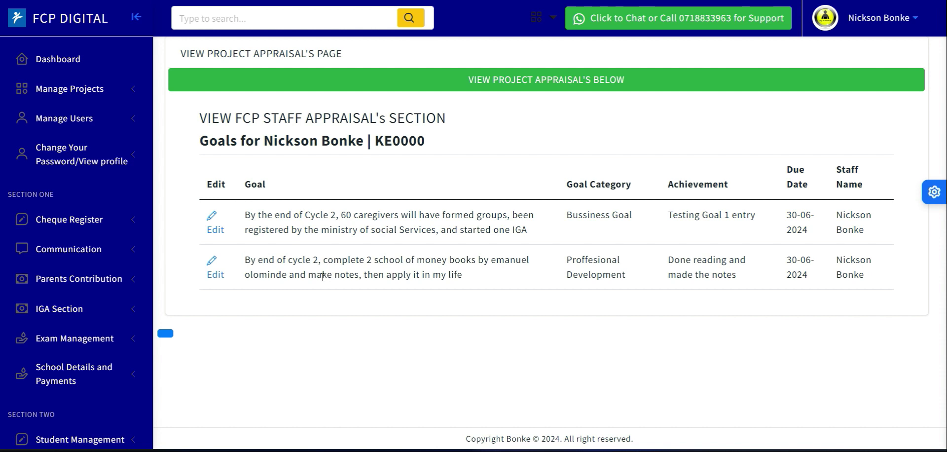
- Open the school of money books goal for editing and review its full text
left_click(215, 276)
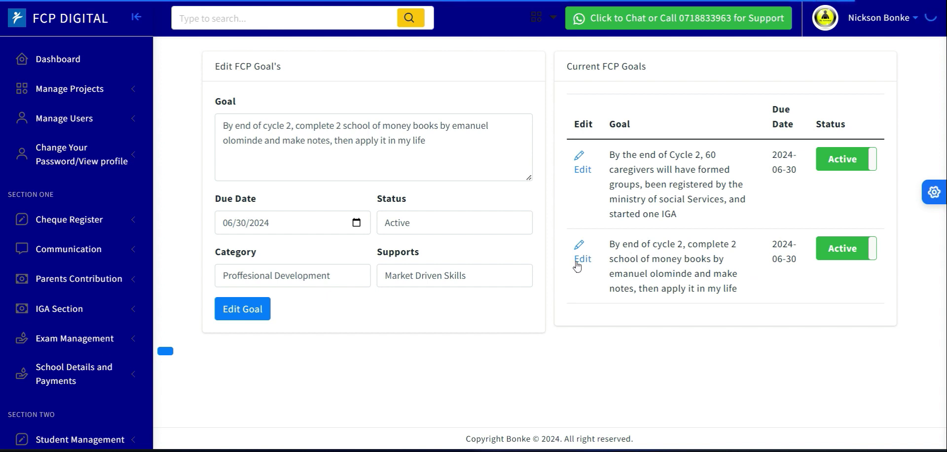
left_click(233, 126)
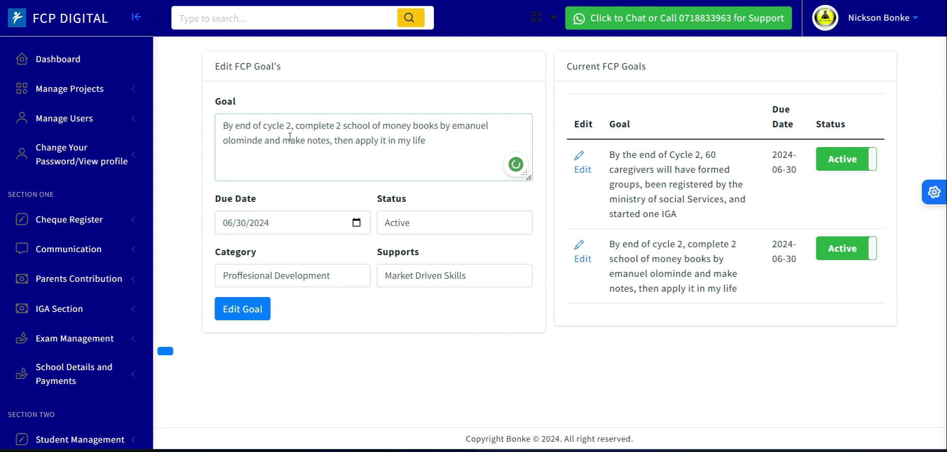
left_click_drag(427, 145, 216, 126)
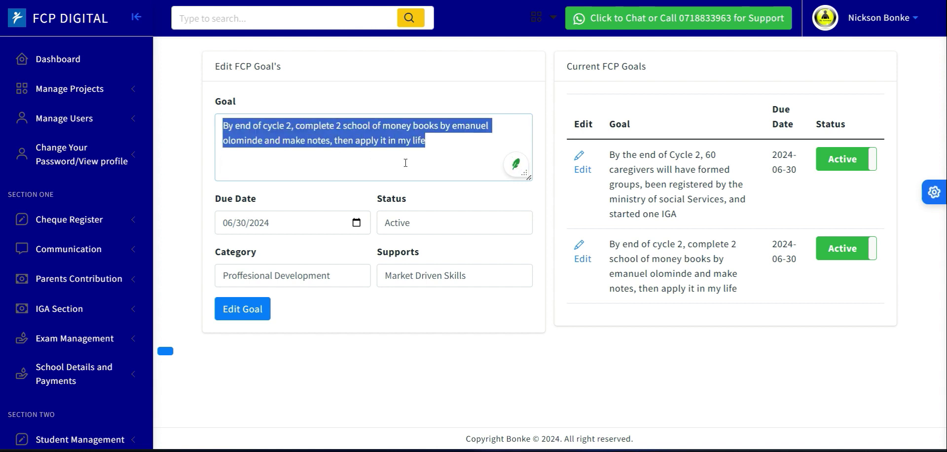
left_click(440, 144)
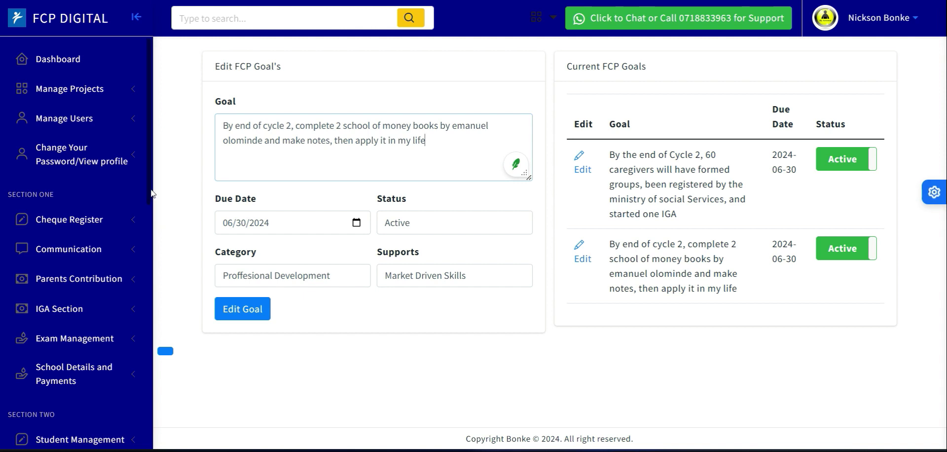
- Open a blank FCP goal entry form from the Human Resource section
scroll(150, 193, "down", 1)
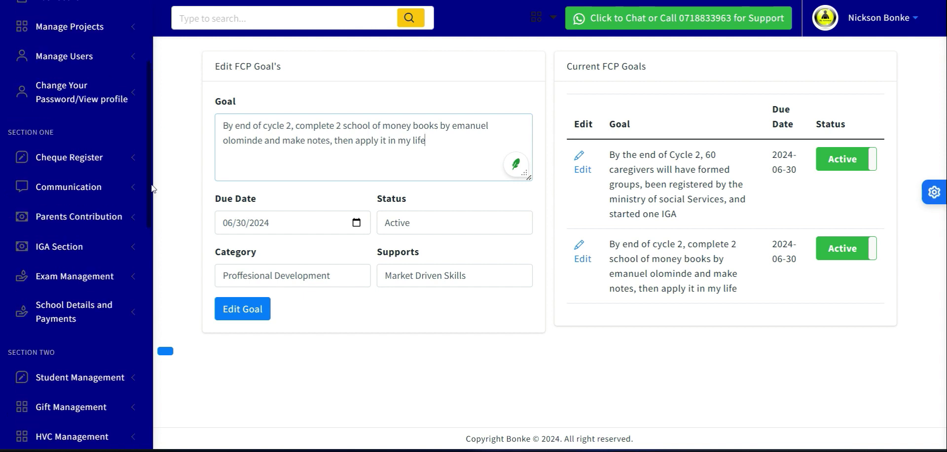
scroll(154, 220, "down", 2)
scroll(154, 221, "down", 3)
scroll(161, 276, "down", 1)
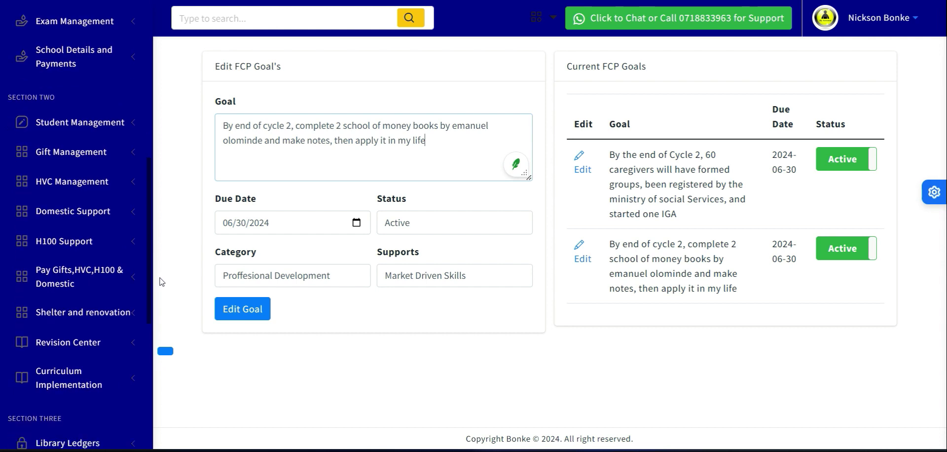
scroll(166, 308, "down", 3)
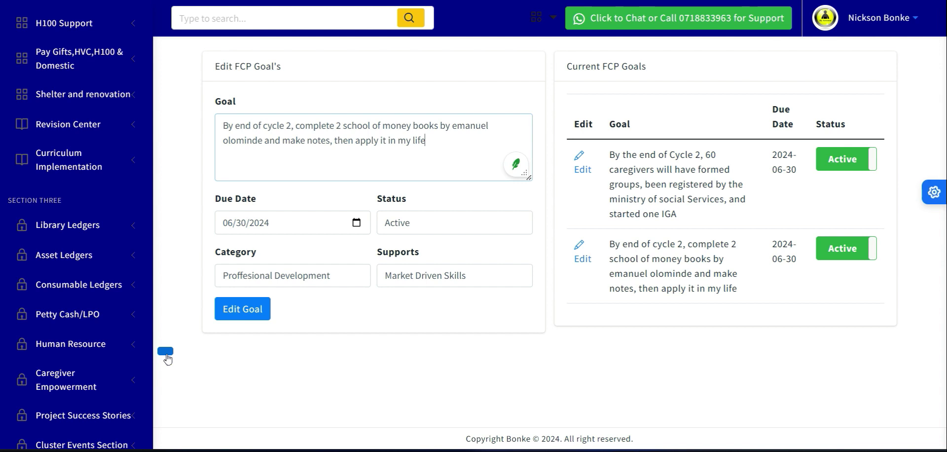
scroll(168, 368, "down", 1)
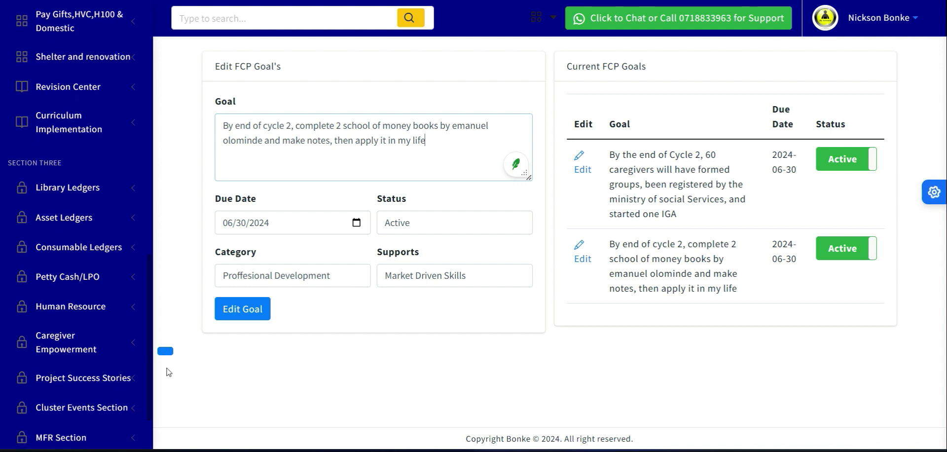
scroll(168, 377, "down", 1)
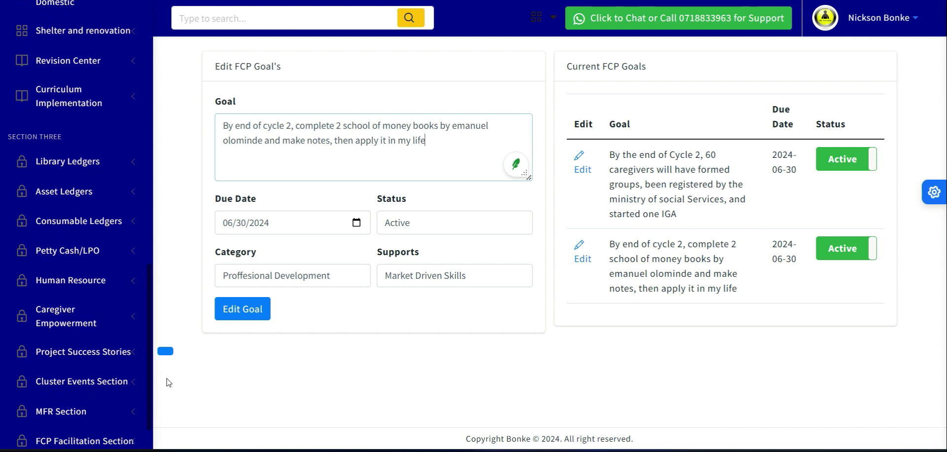
scroll(169, 390, "down", 3)
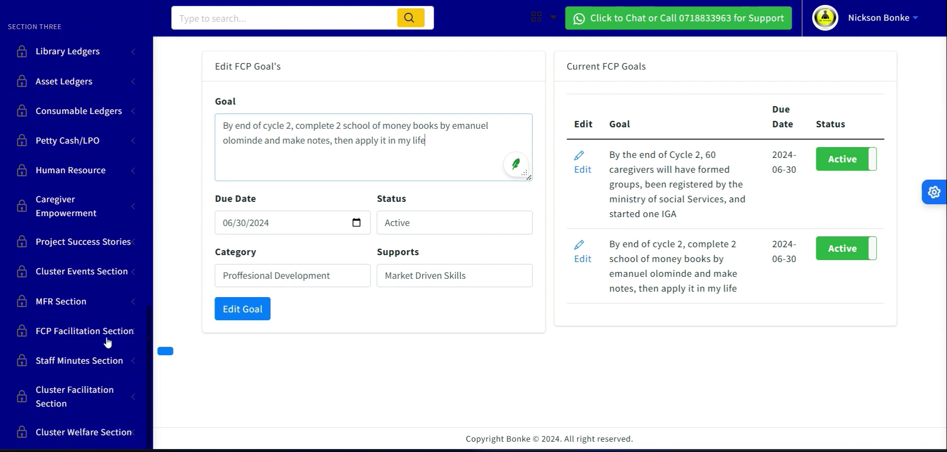
left_click(62, 170)
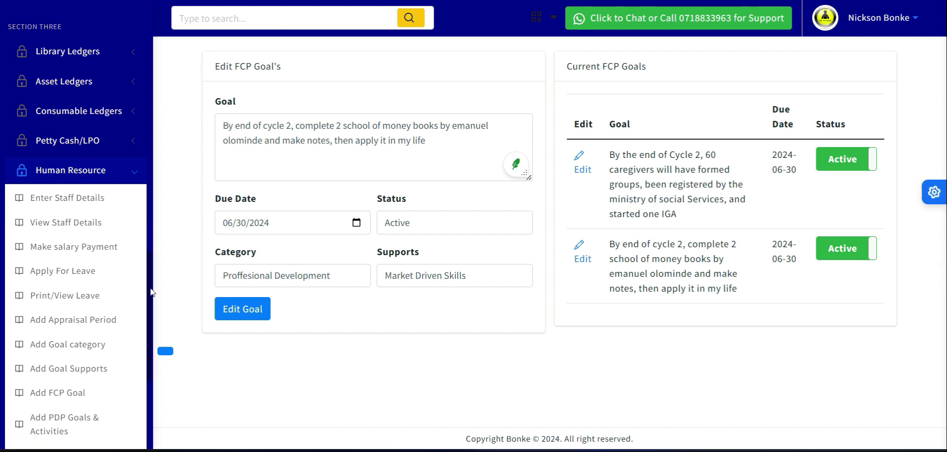
scroll(153, 296, "down", 3)
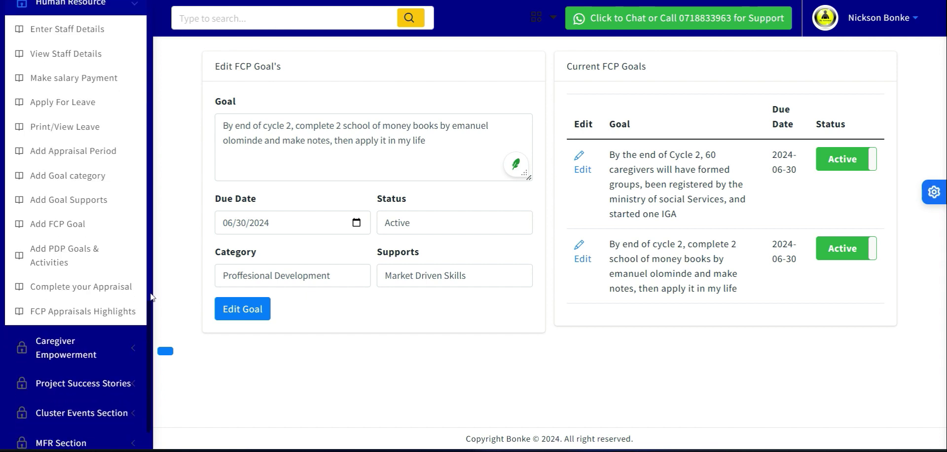
left_click(53, 224)
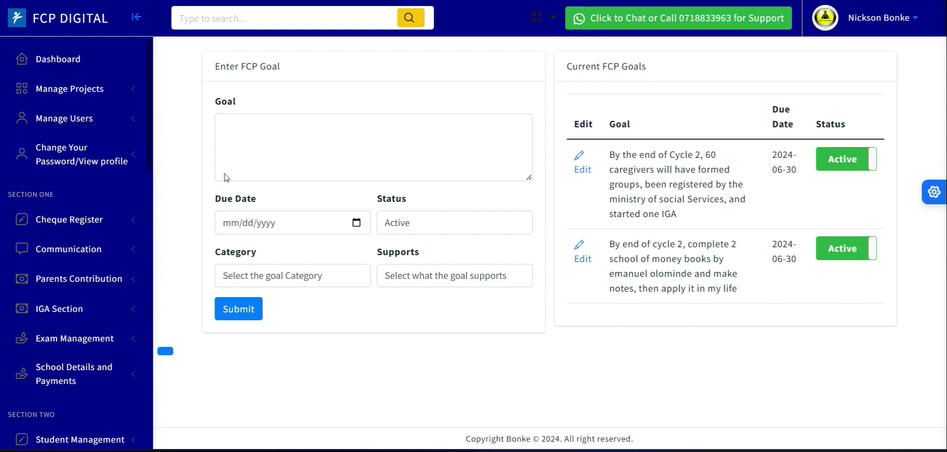
- Begin the new FCP goal text with "By the end of cycle 2, to complete"
left_click(267, 150)
type("By the end ")
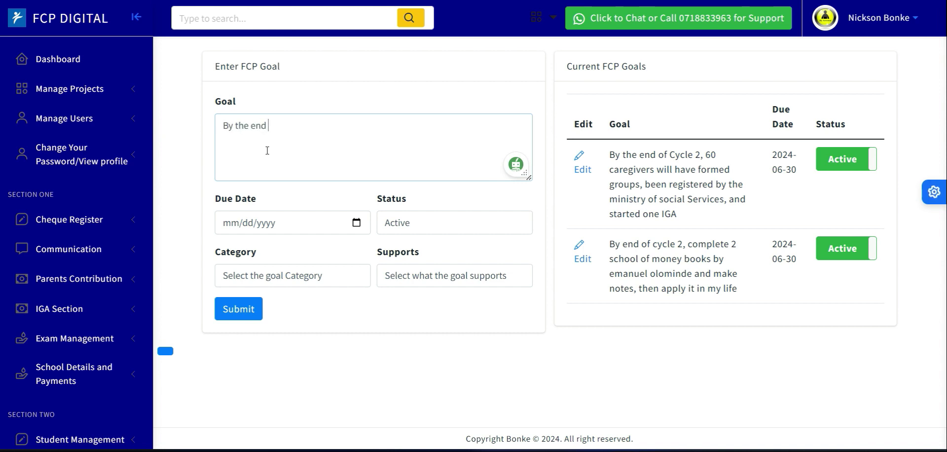
type("of cycle 2, to complete")
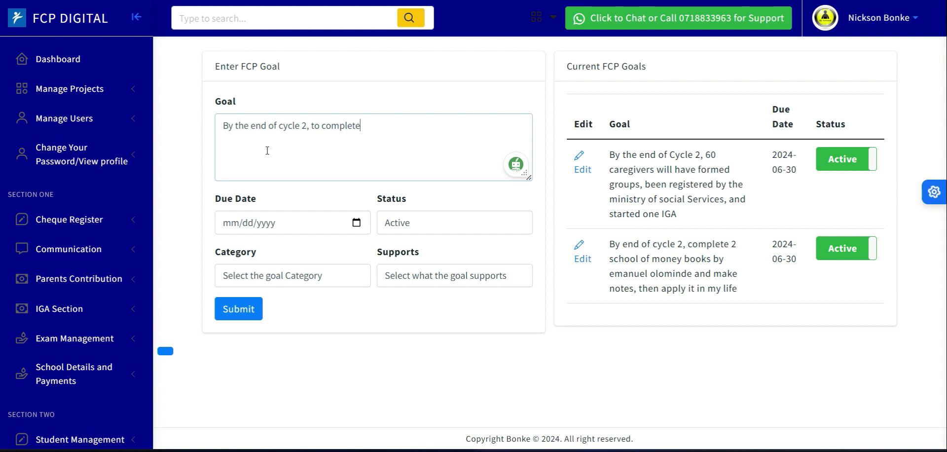
type(" all the taks in m")
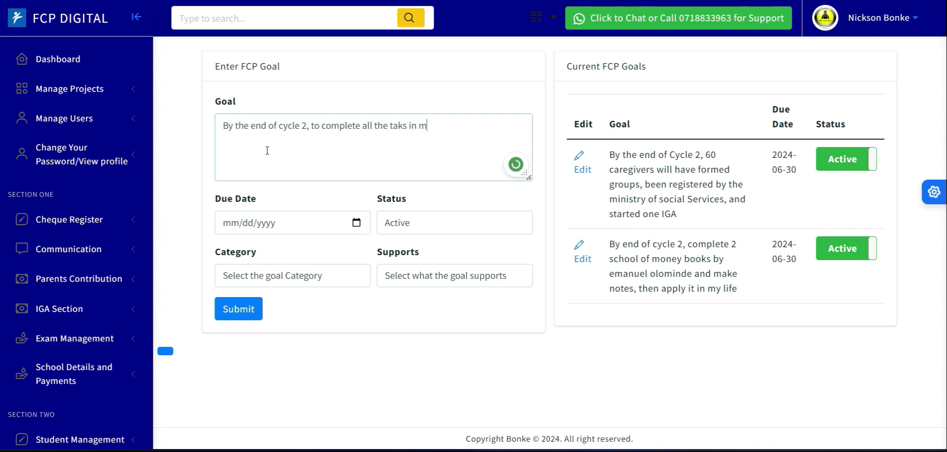
key("BackSpace")
key("BackSpace")
key("BackSpace")
key("BackSpace")
key("BackSpace")
key("BackSpace")
key("BackSpace")
key("BackSpace")
key("BackSpace")
key("BackSpace")
key("BackSpace")
key("BackSpace")
type("he")
key("BackSpace")
key("BackSpace")
key("BackSpace")
key("BackSpace")
key("BackSpace")
key("BackSpace")
key("BackSpace")
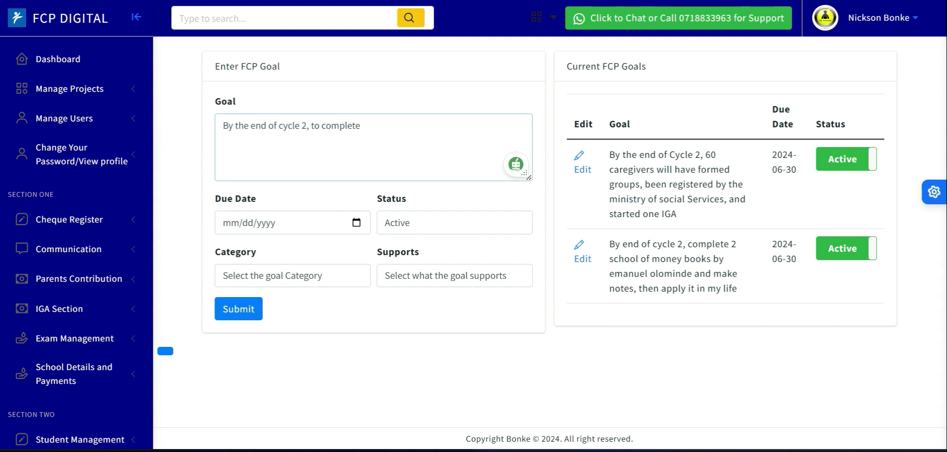
- Continue the goal text with a target of 90% of my JD major tasks
type("90% od")
type("f my JD major taks")
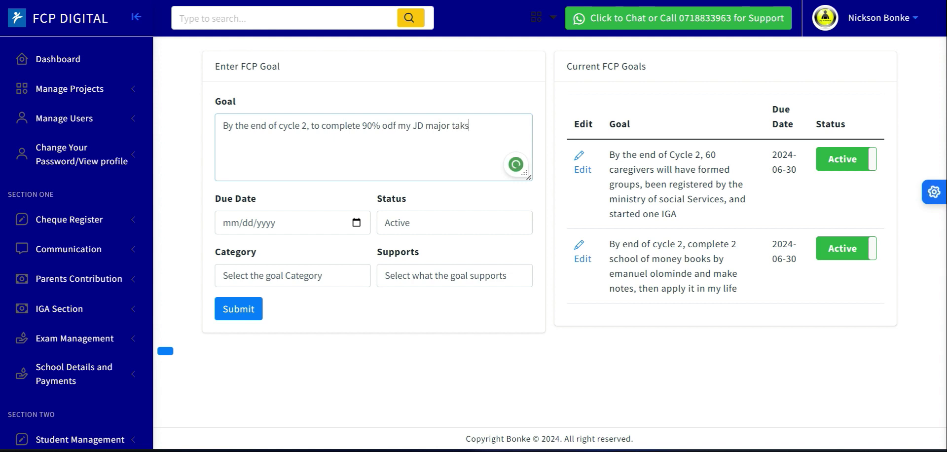
- Correct the goal's wording and spelling to read "By the end of cycle 2, I will have completed 90% of my JD major tasks"
mouse_move(395, 128)
left_click(388, 155)
mouse_move(345, 127)
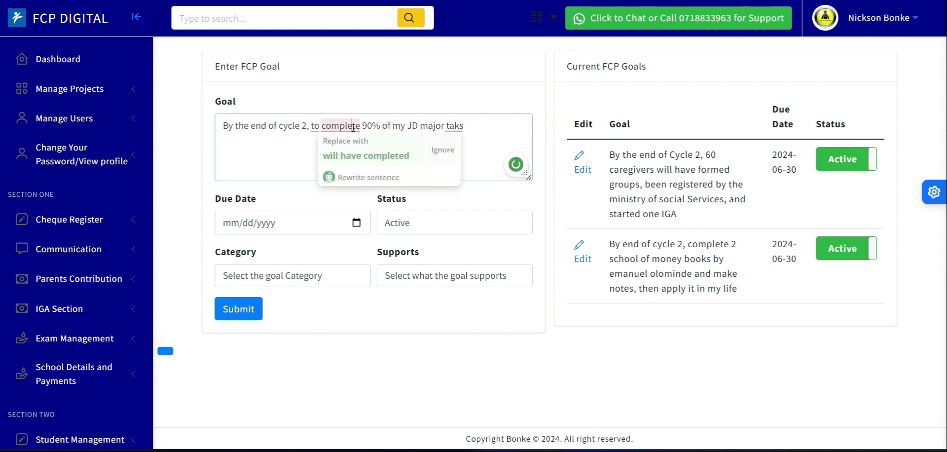
left_click(363, 156)
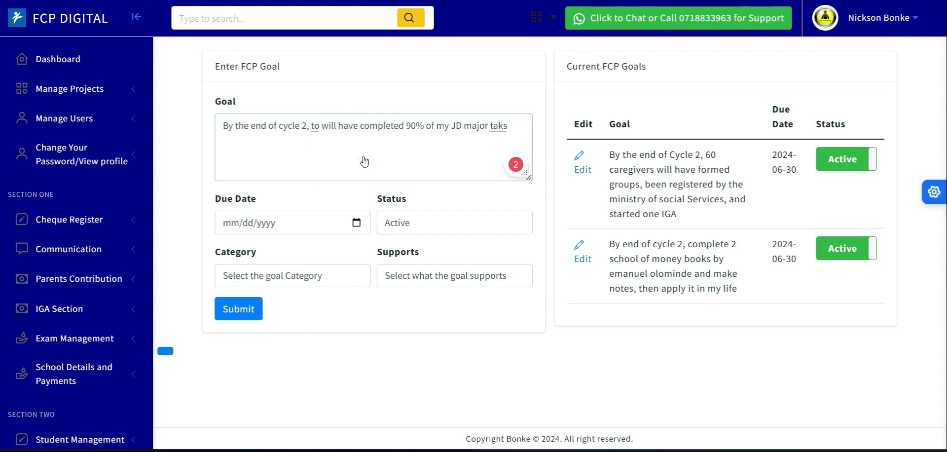
left_click(314, 126)
left_click(321, 157)
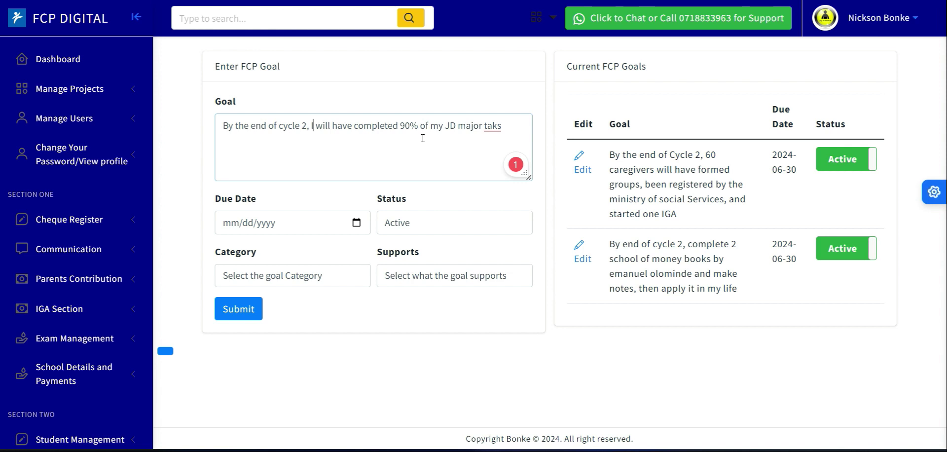
mouse_move(496, 125)
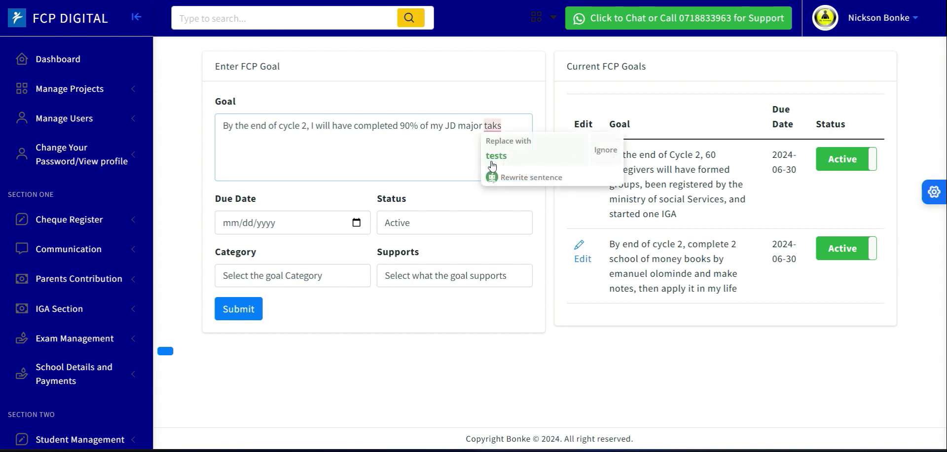
left_click(494, 123)
type("s")
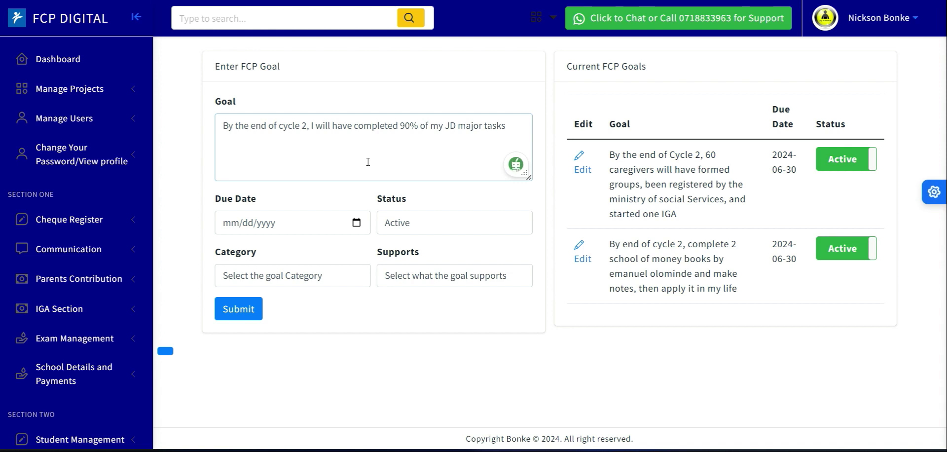
- Set the new goal's due date to 06/30/2024
left_click(359, 226)
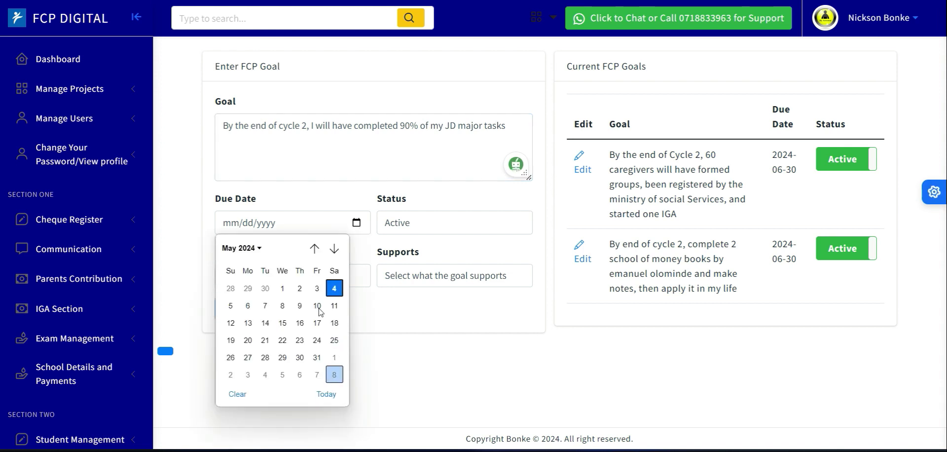
left_click(334, 248)
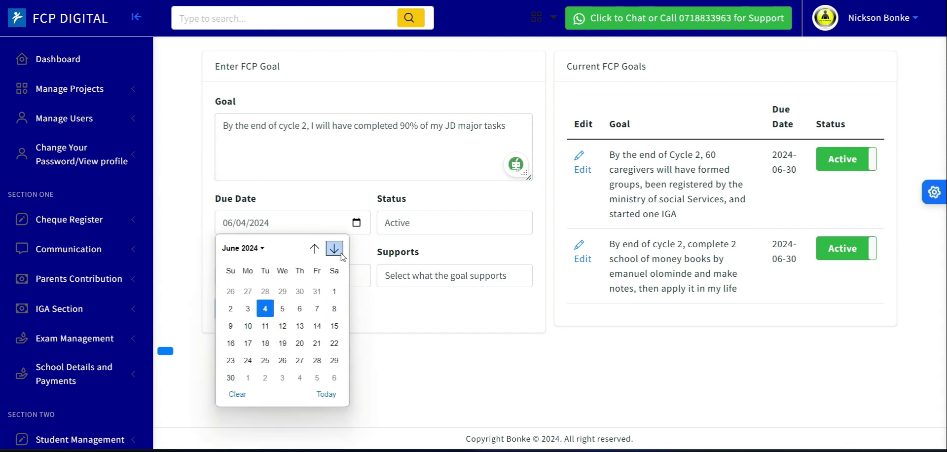
left_click(231, 374)
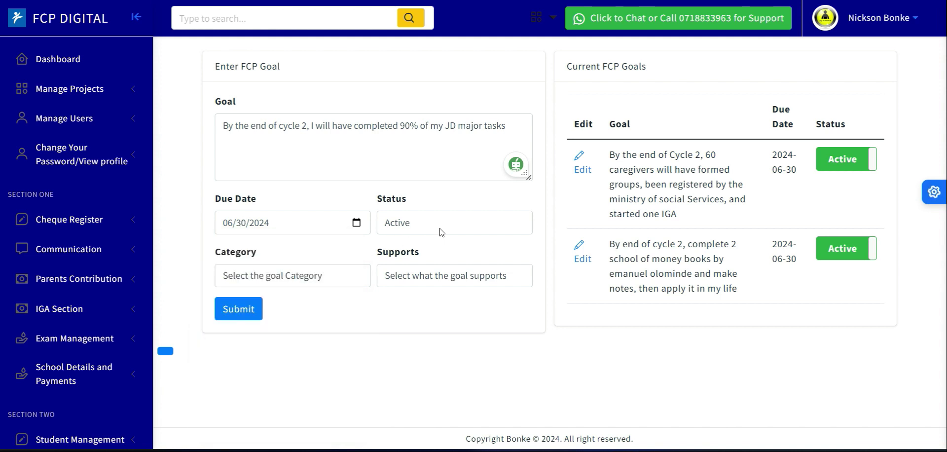
- Set the goal's category to Bussiness Goal and its support to Children and youth development, and submit the goal
left_click(260, 279)
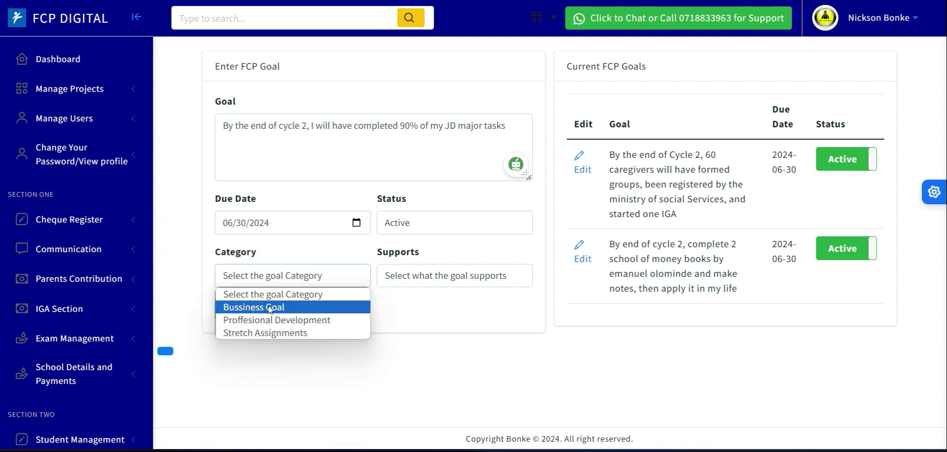
left_click(271, 307)
left_click(404, 279)
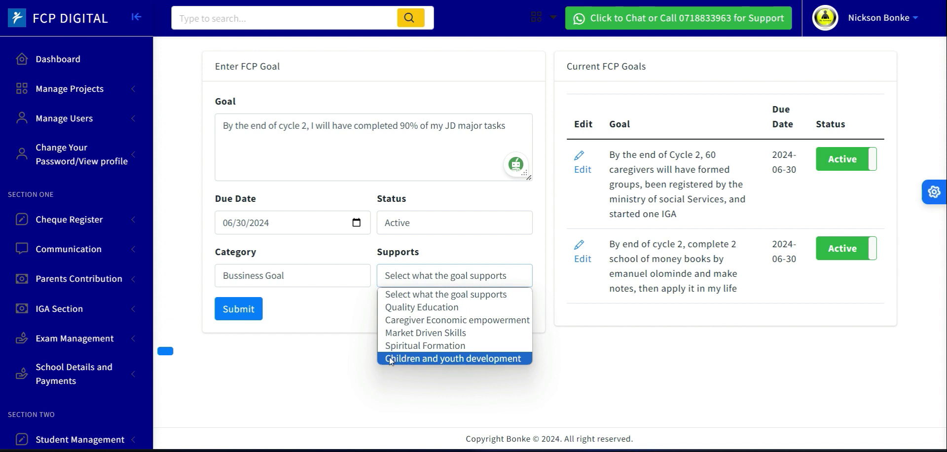
left_click(472, 359)
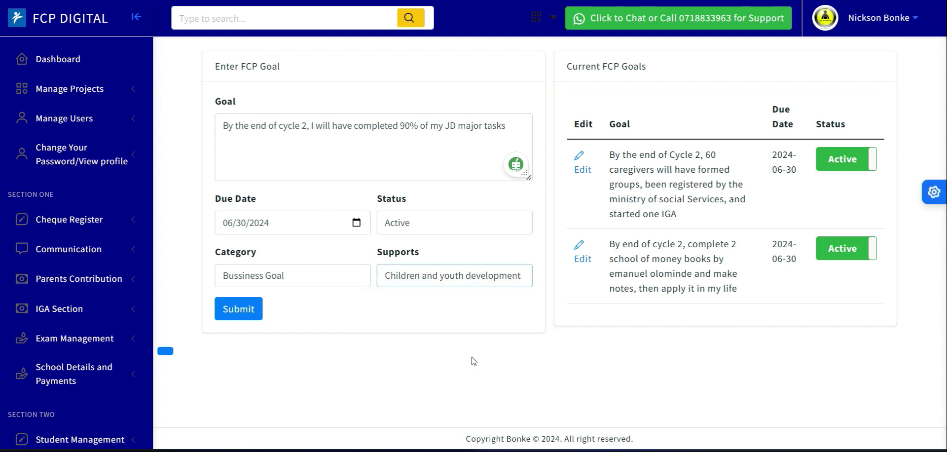
left_click(235, 317)
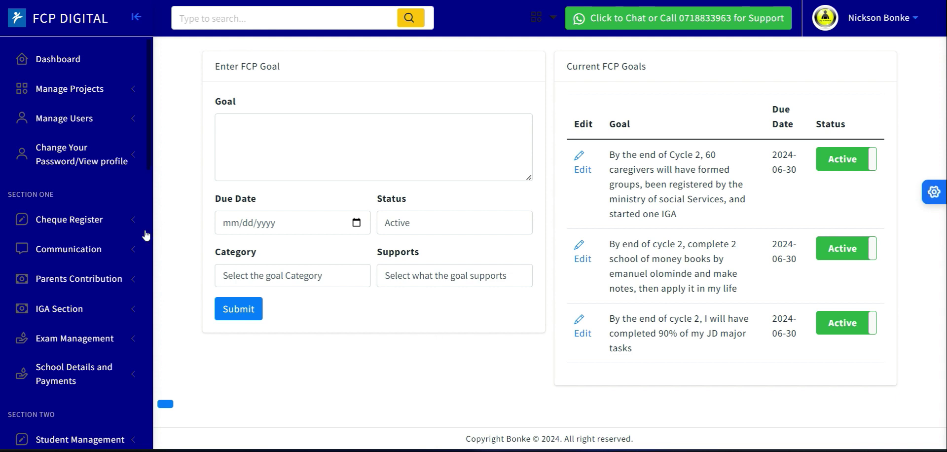
- Open the Add PDP Goals & Activities form from the Human Resource section
scroll(151, 168, "down", 8)
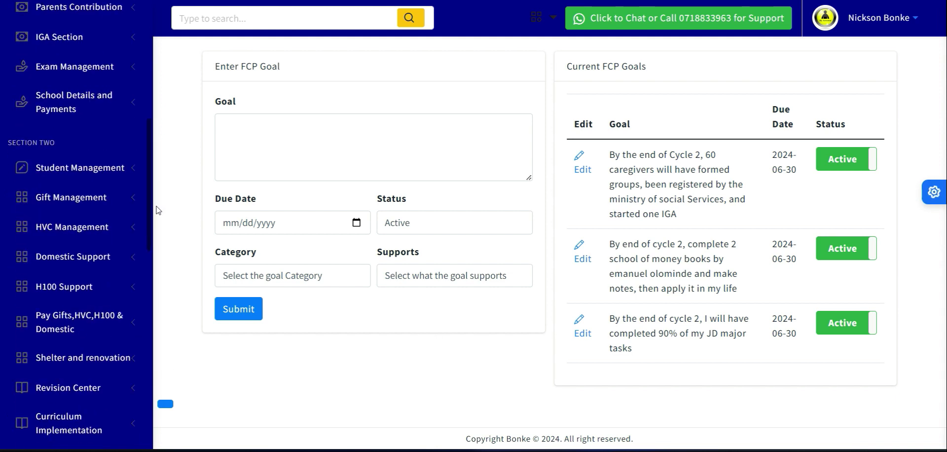
scroll(159, 240, "down", 7)
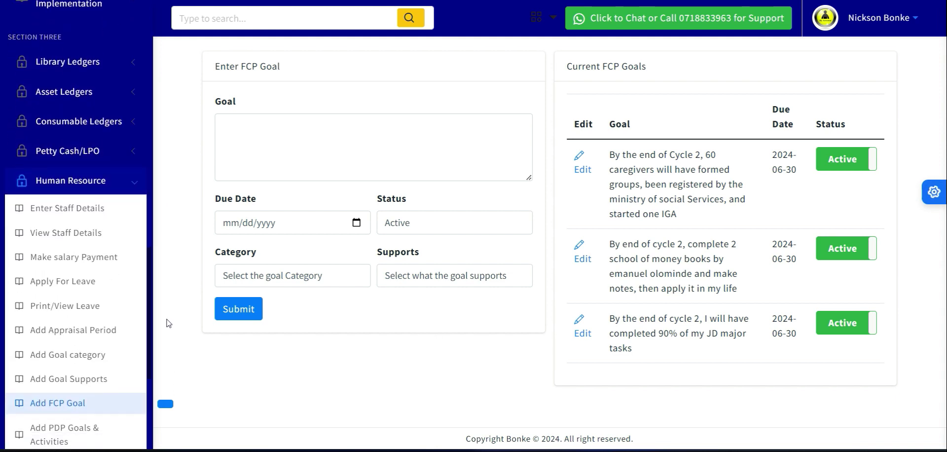
scroll(168, 349, "down", 2)
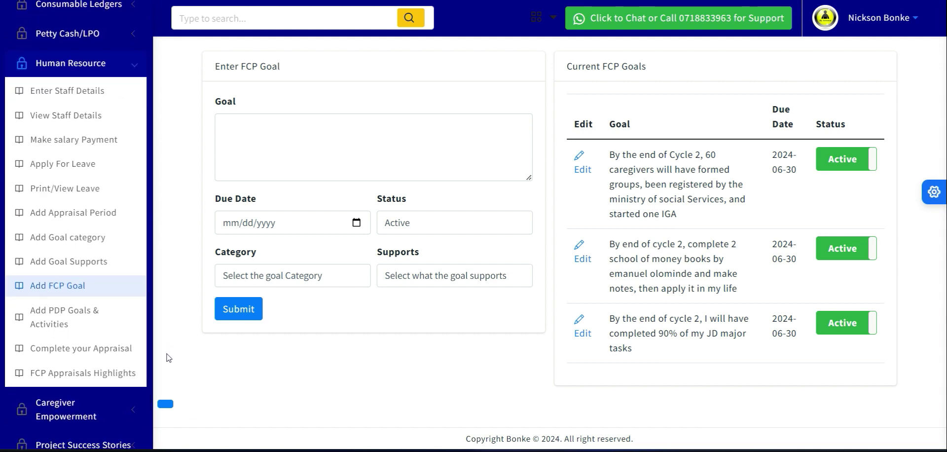
left_click(76, 326)
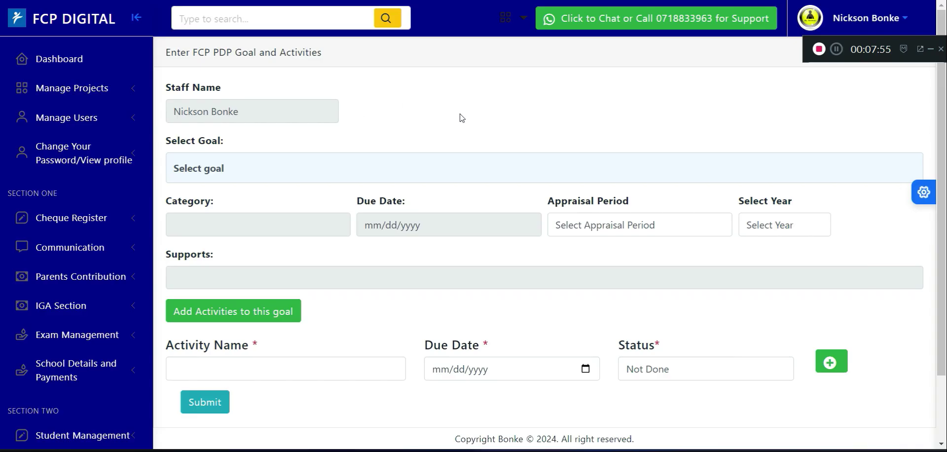
- Select the 90% JD major tasks goal for Cycle2-(January- June) 2024 and start adding activities to it
left_click(287, 179)
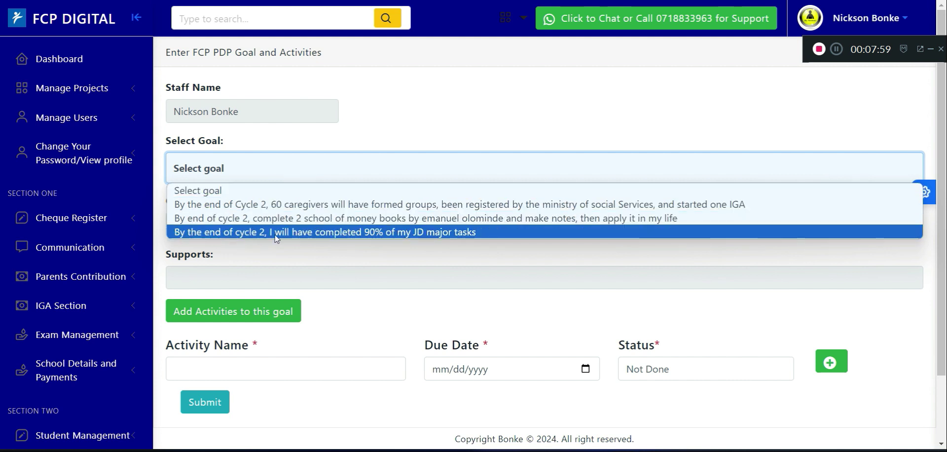
left_click(372, 232)
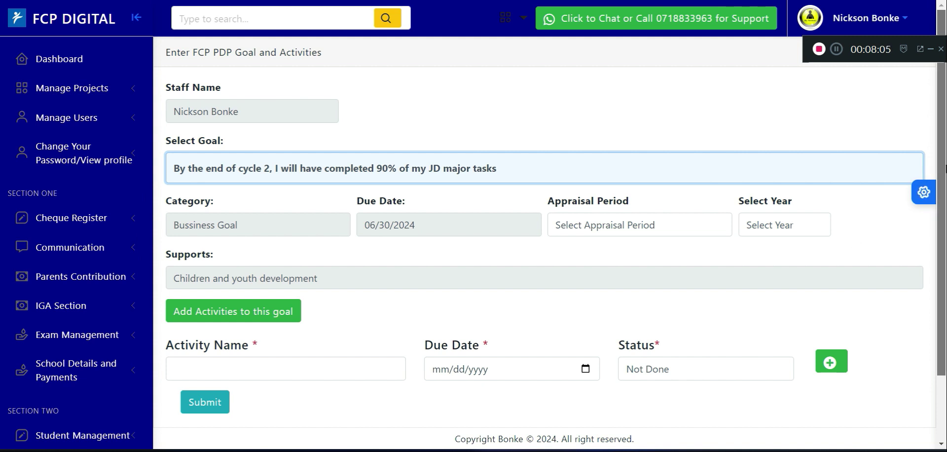
scroll(943, 180, "down", 1)
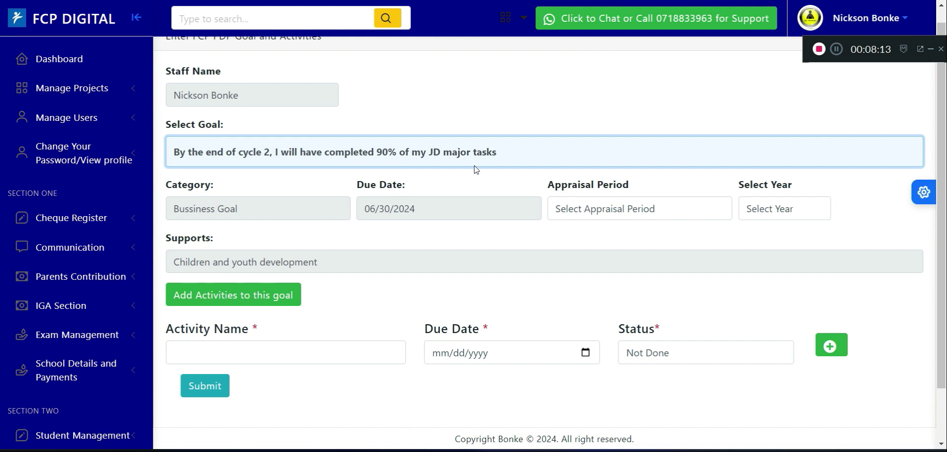
left_click(599, 211)
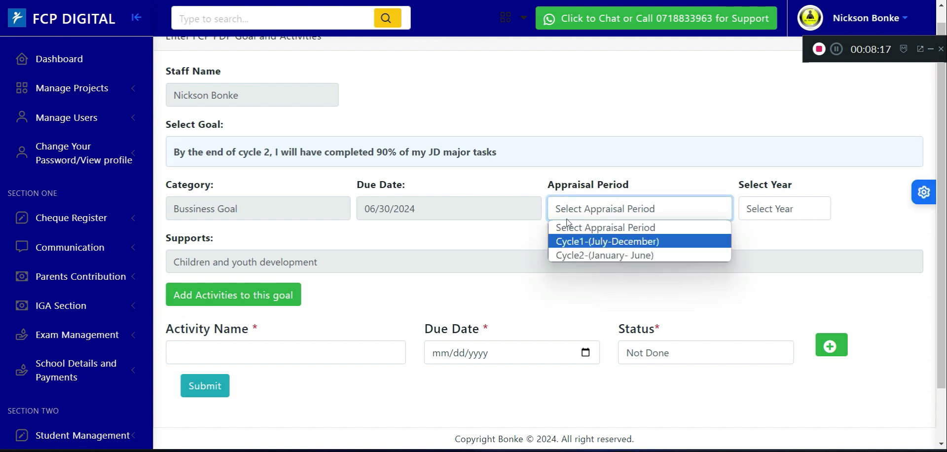
left_click(614, 258)
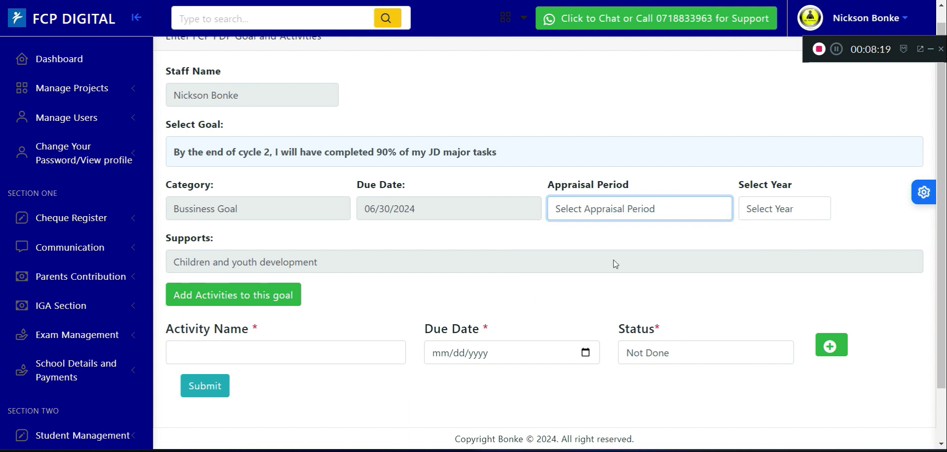
left_click(754, 214)
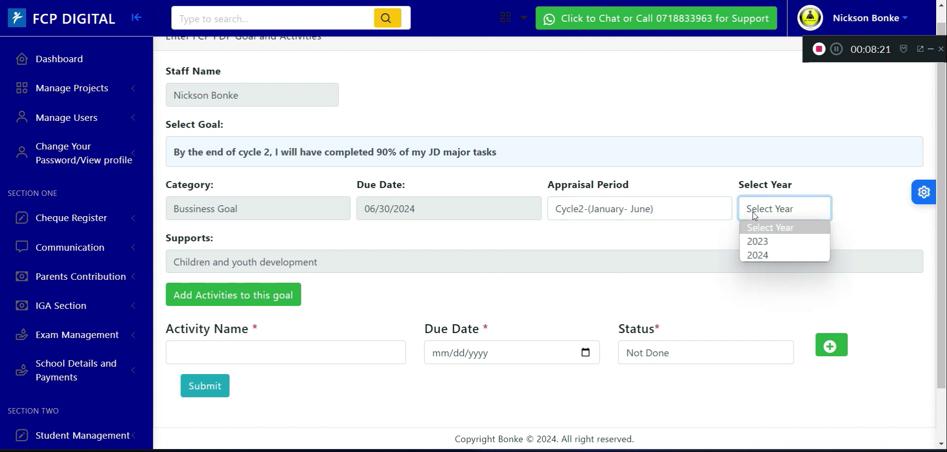
left_click(762, 255)
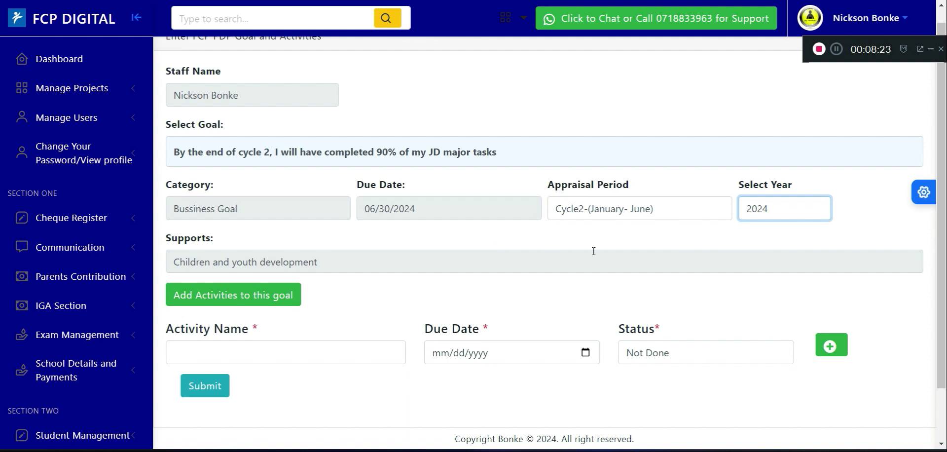
scroll(334, 339, "down", 2)
left_click(277, 284)
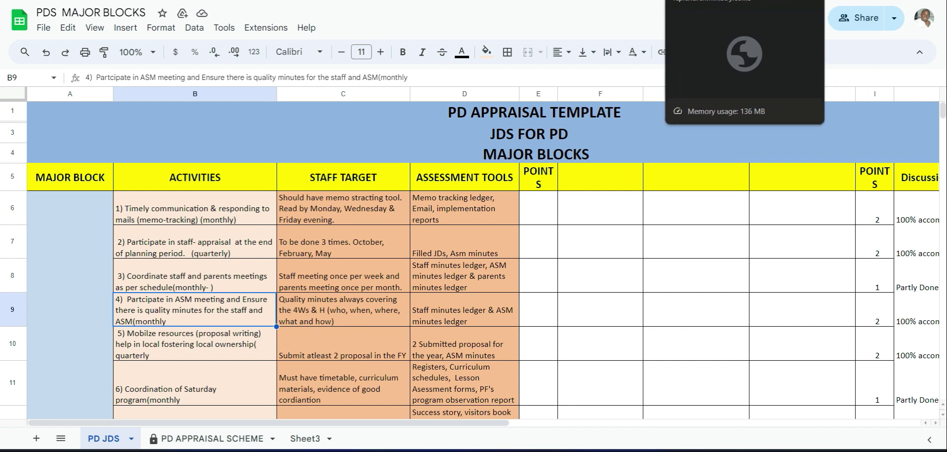
- Switch to the Complete your Appraisal page in FCP Digital and examine how the existing goals, activities, due dates and statuses are laid out
left_click(705, 0)
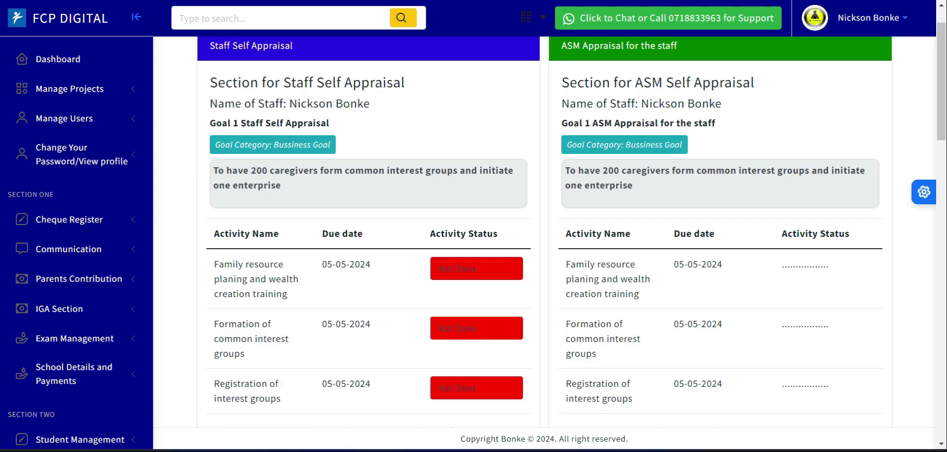
left_click_drag(942, 69, 923, 45)
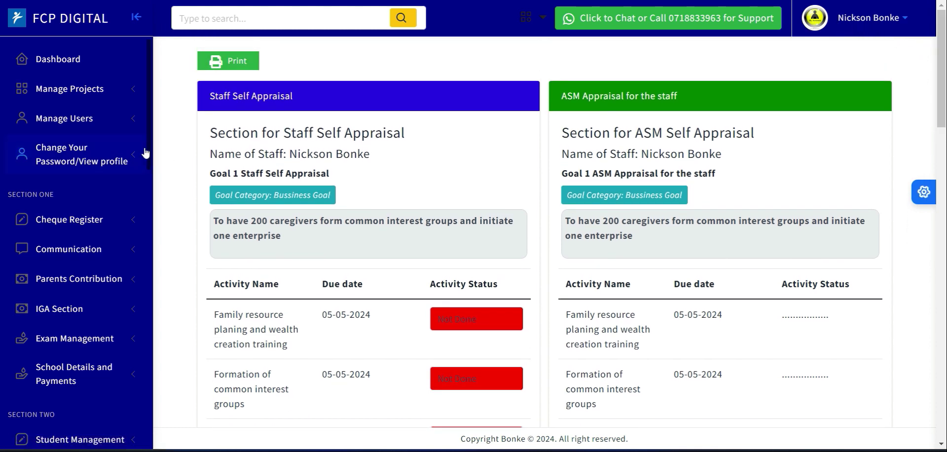
left_click_drag(153, 159, 174, 334)
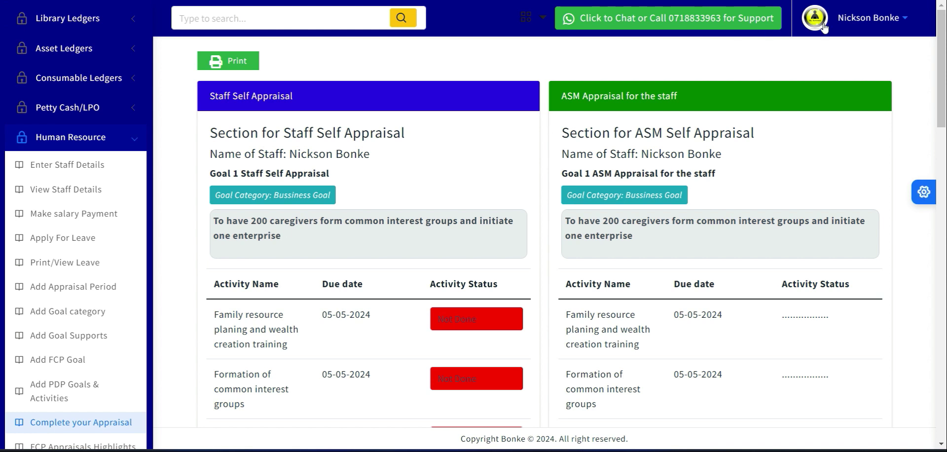
left_click(804, 0)
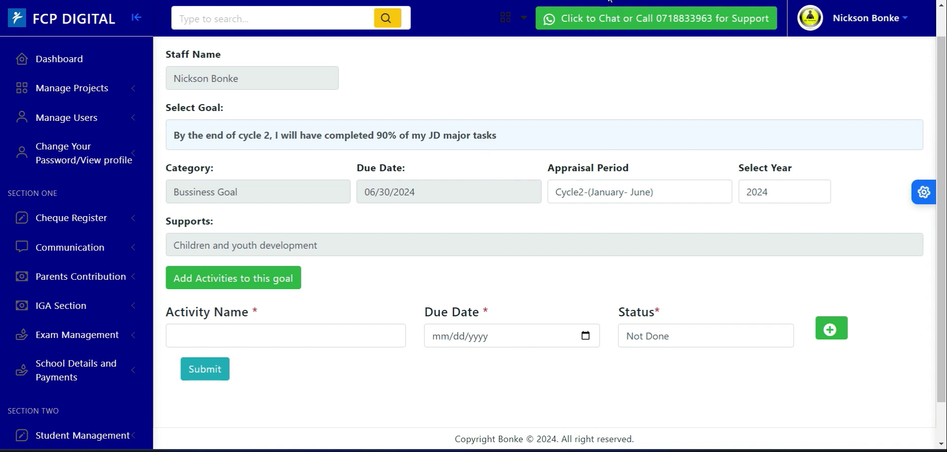
left_click(537, 0)
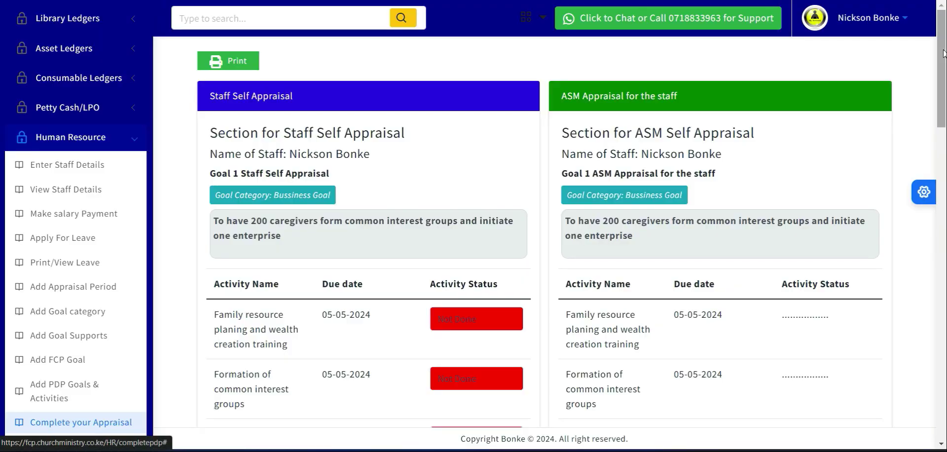
scroll(943, 60, "down", 3)
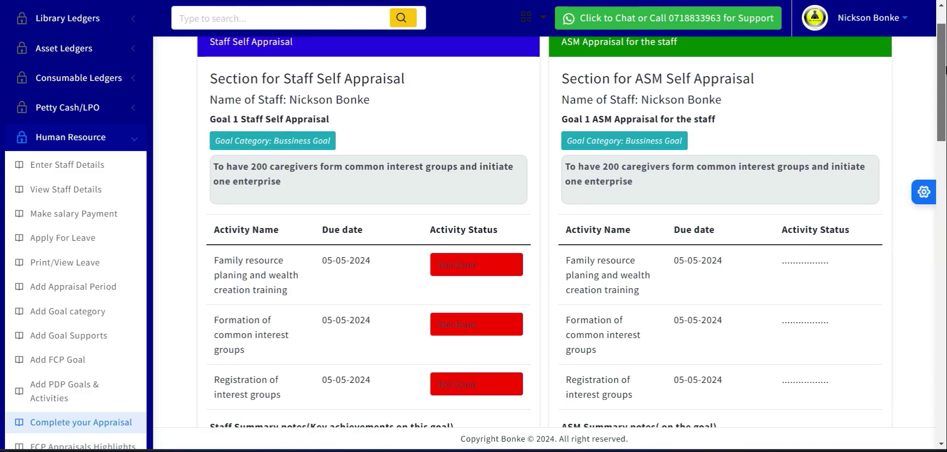
left_click_drag(945, 73, 945, 84)
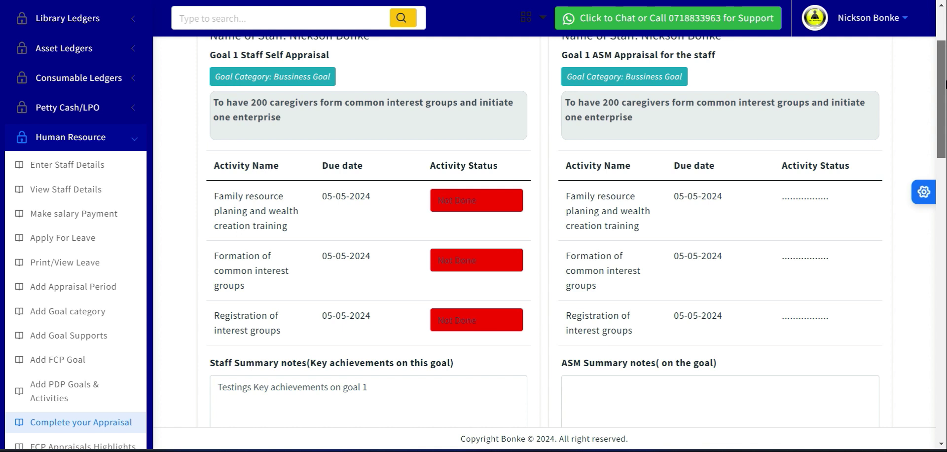
mouse_move(945, 73)
left_mouse_down()
mouse_move(945, 157)
mouse_move(945, 77)
left_mouse_up()
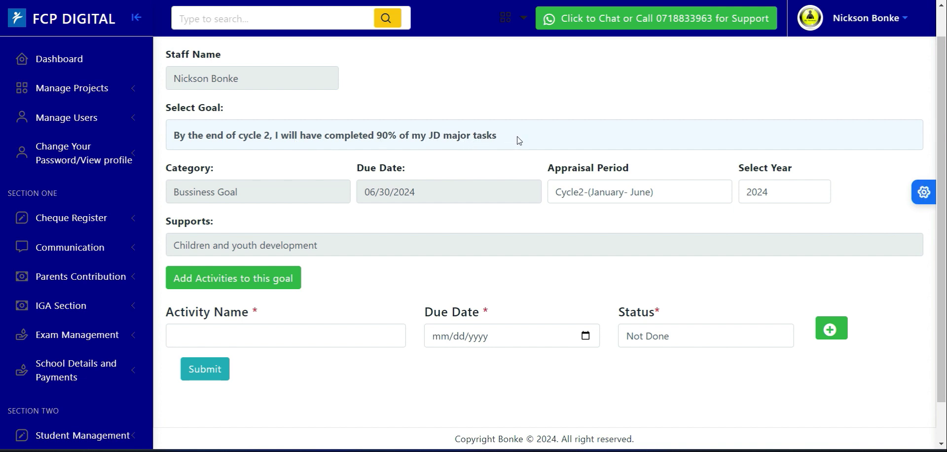
- Switch to the PDS MAJOR BLOCKS sheet in Google Sheets and select the word Networking in Administration activity 7
left_click(348, 1)
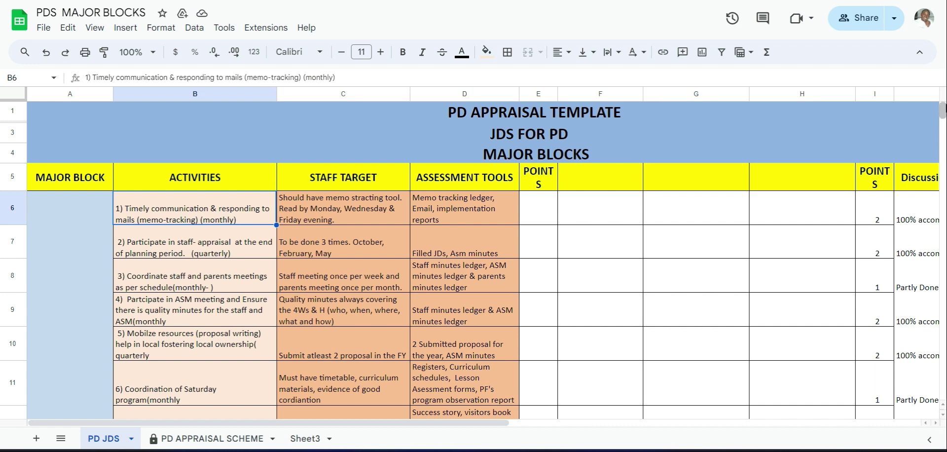
scroll(942, 111, "down", 2)
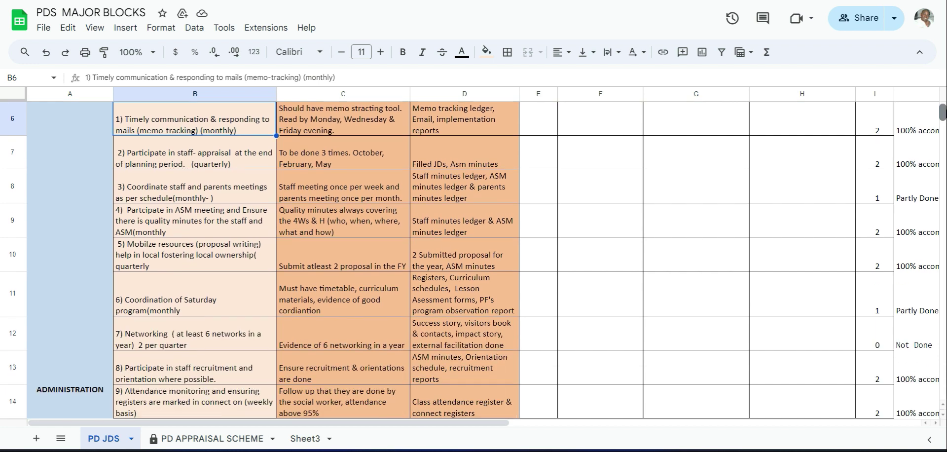
scroll(473, 259, "down", 2)
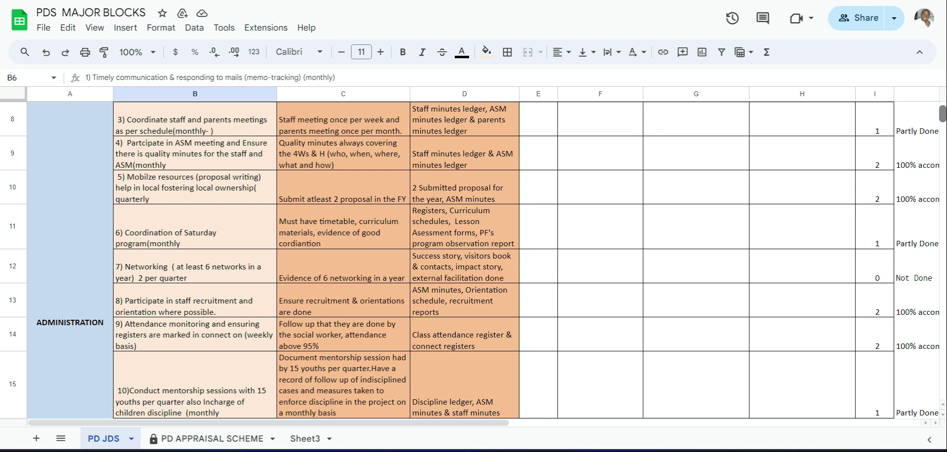
left_click(150, 271)
double_click(166, 270)
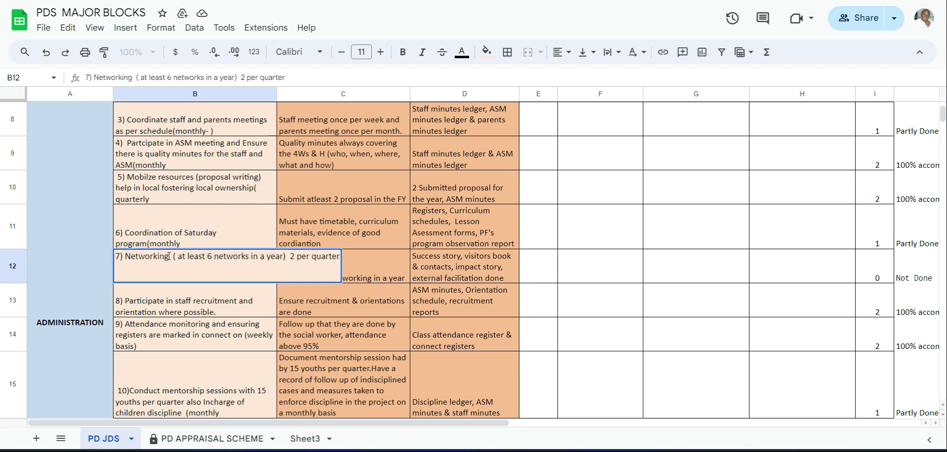
left_click_drag(140, 256, 125, 256)
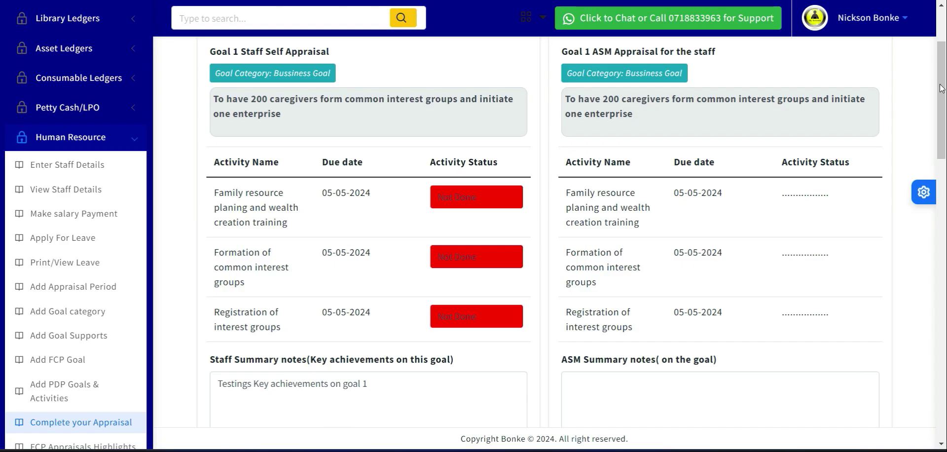
- Return to the PDP goal form in FCP Digital and enter Networking as the activity name
left_click_drag(942, 87, 943, 145)
scroll(945, 143, "down", 10)
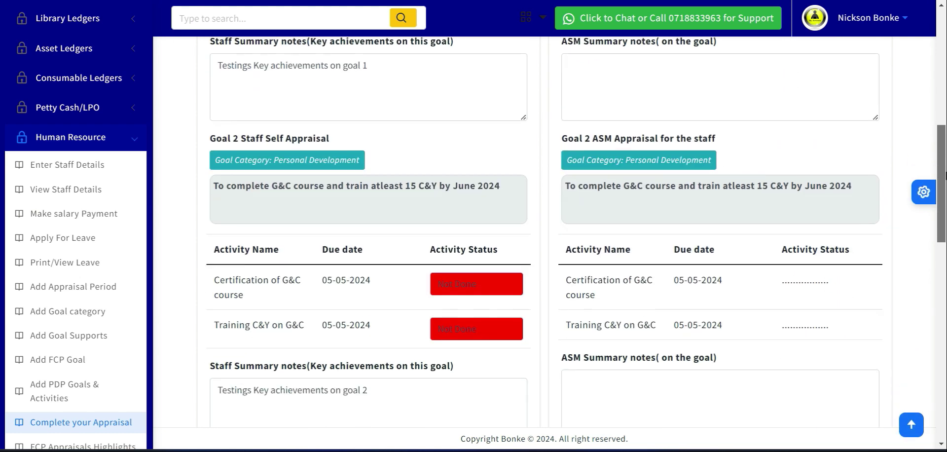
scroll(944, 79, "up", 15)
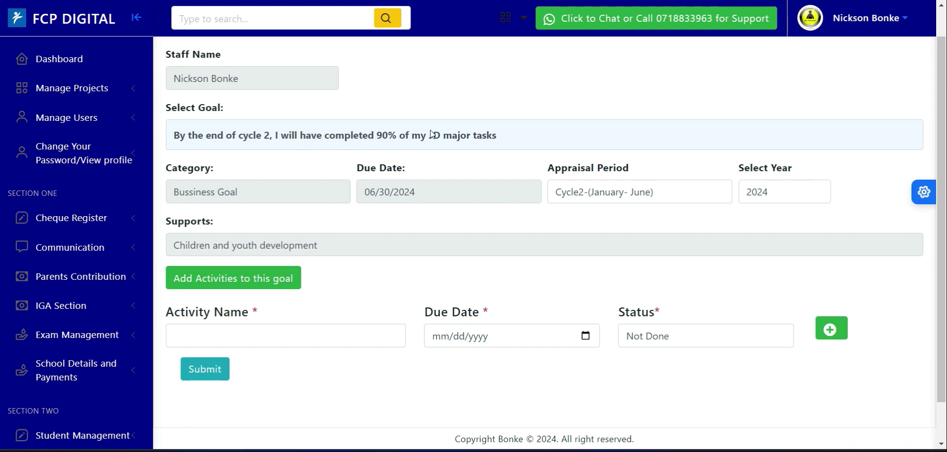
left_click(242, 339)
type("Networking")
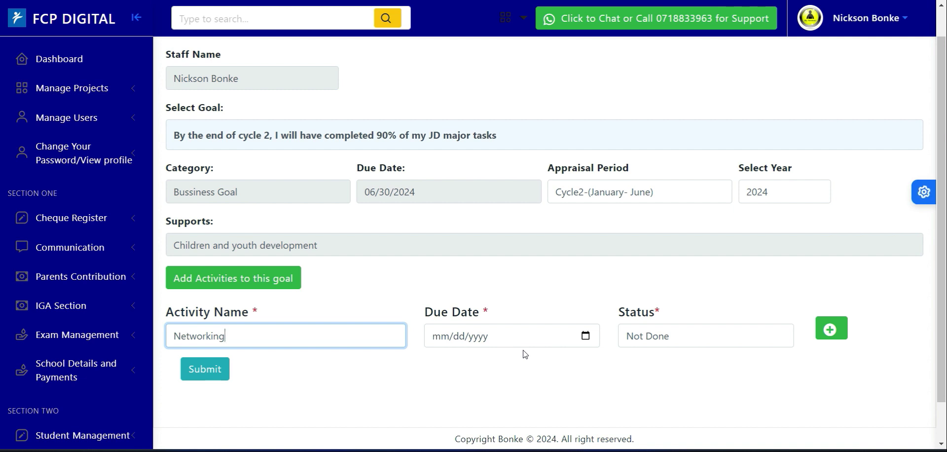
- Check the networking target in the sheet and the appraisal page, and set the Networking activity's due date to 06/30/2024
key("alt+Tab")
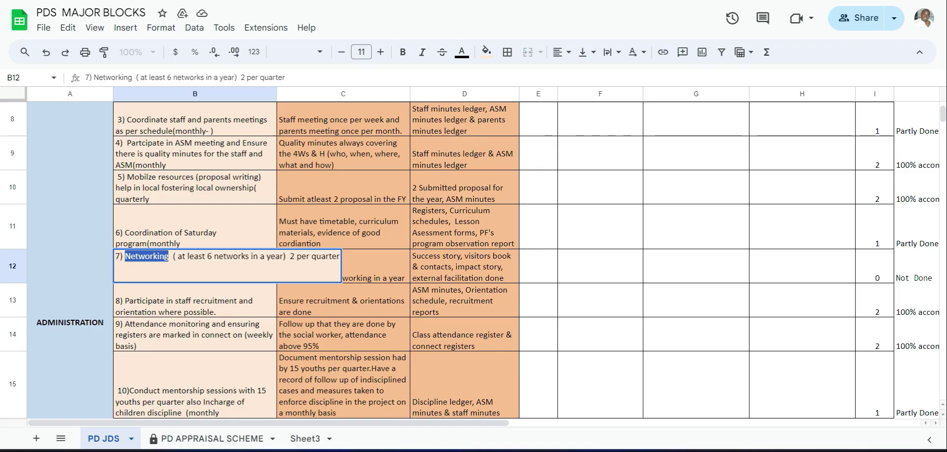
left_click(393, 261)
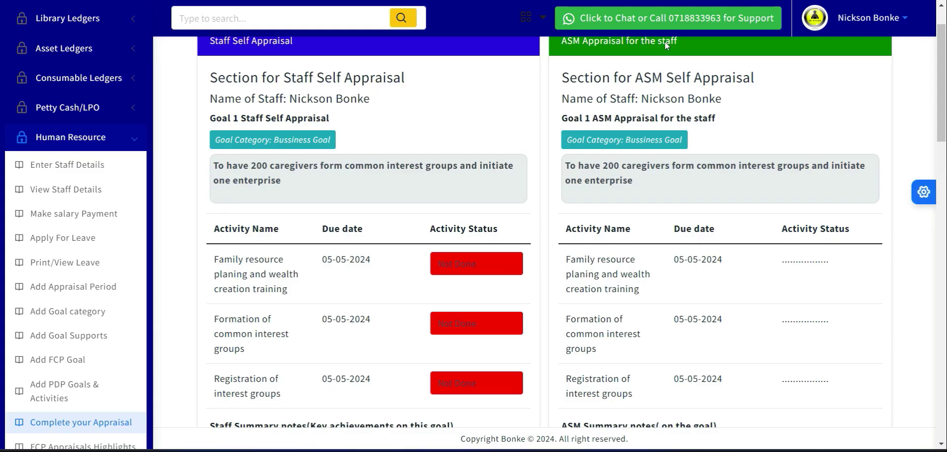
mouse_move(946, 48)
left_mouse_down()
mouse_move(945, 70)
mouse_move(946, 34)
left_mouse_up()
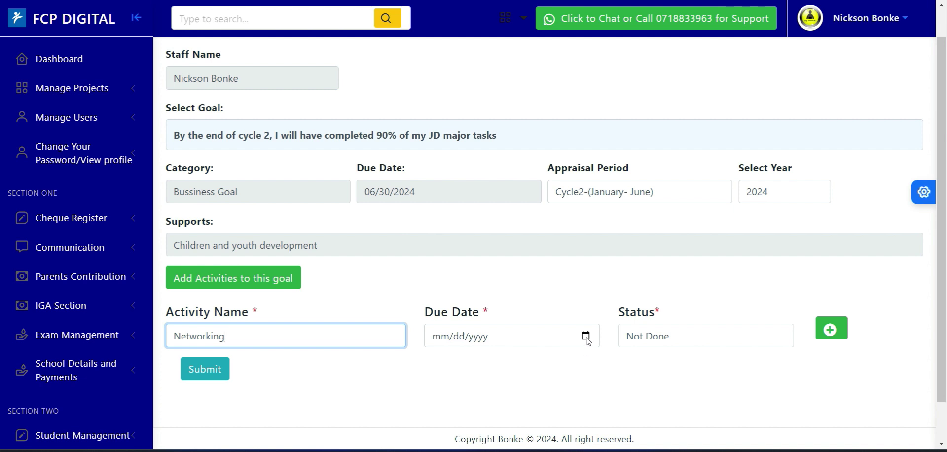
left_click(586, 336)
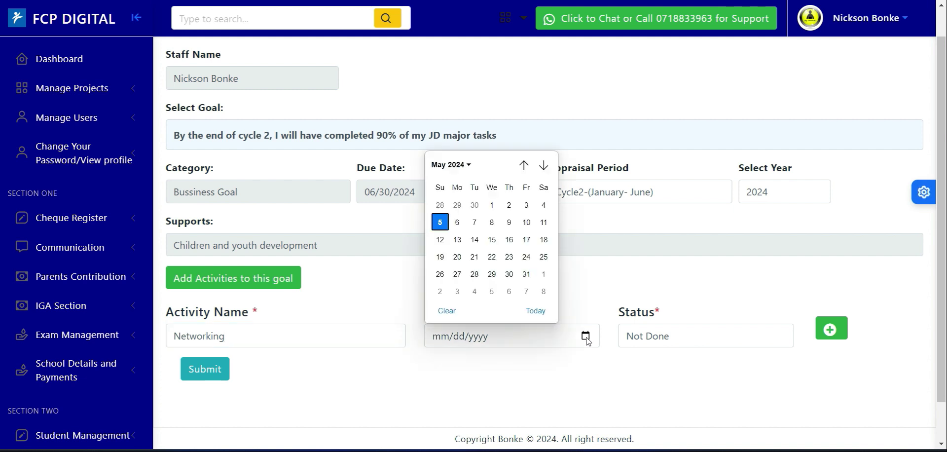
left_click(543, 166)
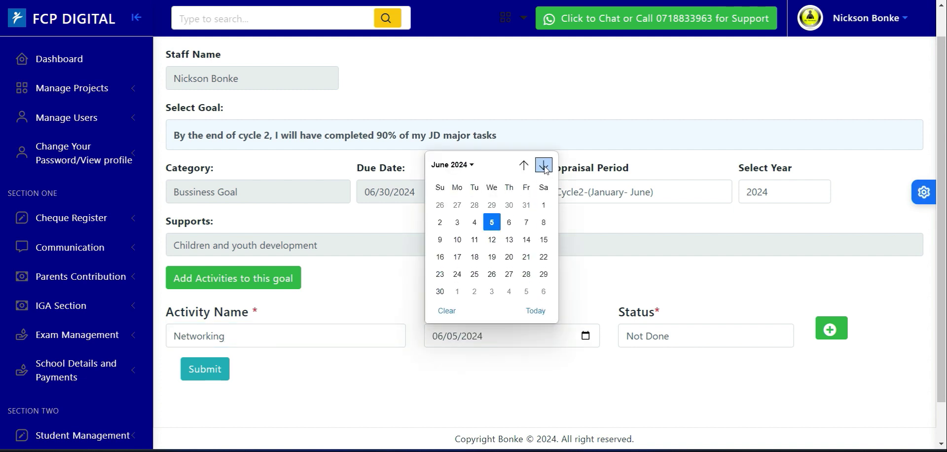
left_click(440, 292)
- Set the Networking activity's status to Not Done and add a second activity row to the goal
left_click(659, 344)
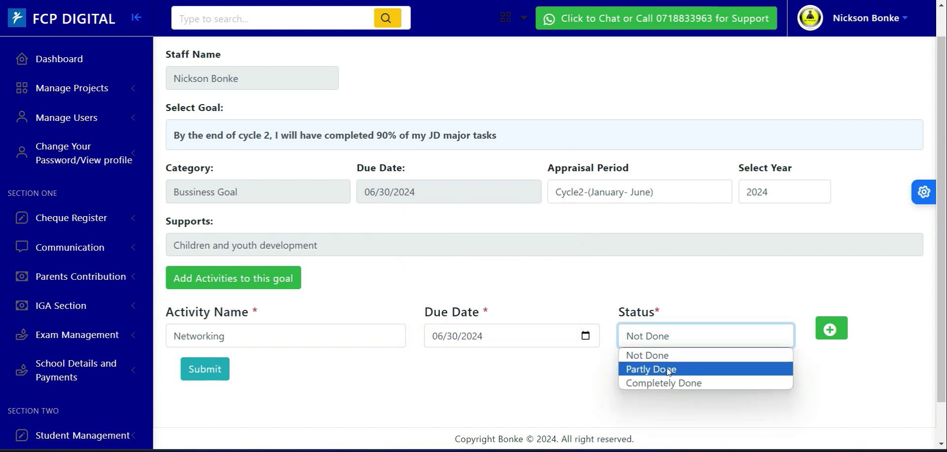
left_click(662, 358)
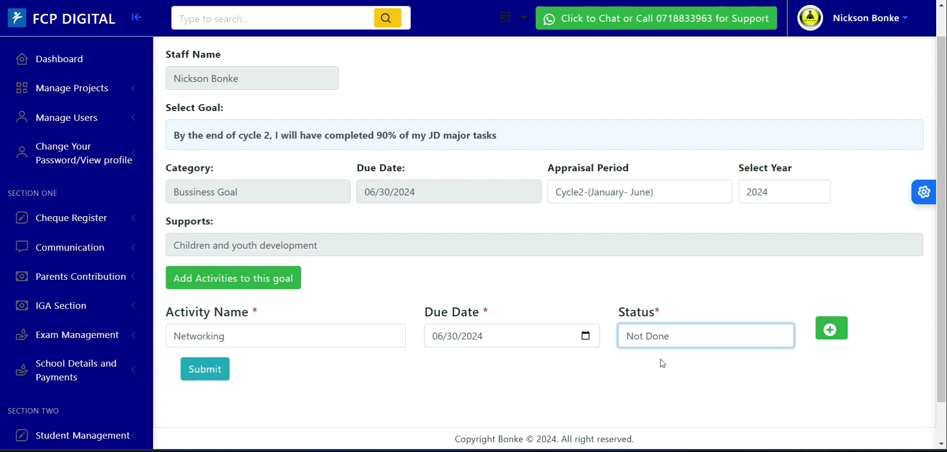
left_click(658, 345)
left_click(663, 371)
left_click(681, 337)
left_click(665, 359)
left_click(840, 330)
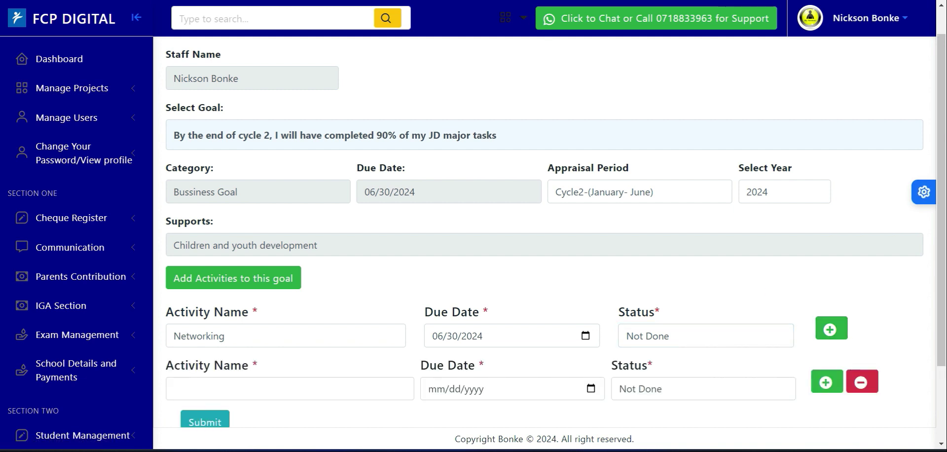
- Switch to the PDS MAJOR BLOCKS sheet and examine the JD activities in its major blocks for further ones to link to the goal
key("ctrl+Tab")
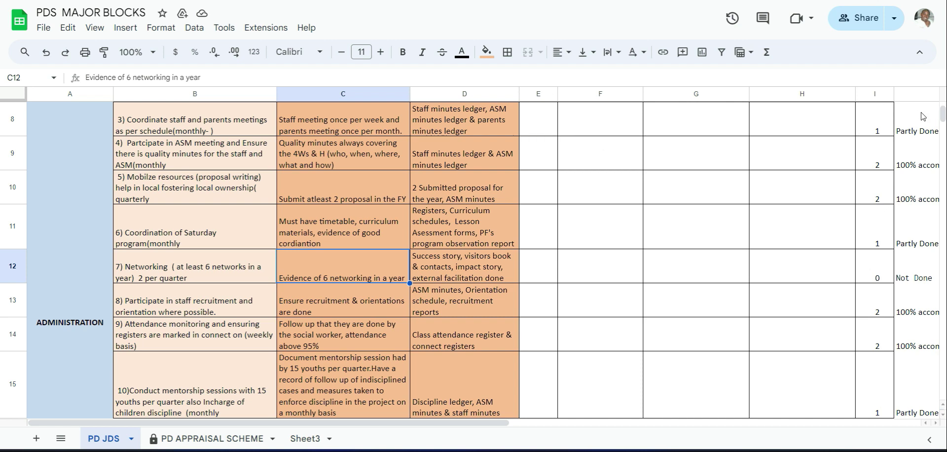
scroll(943, 113, "up", 2)
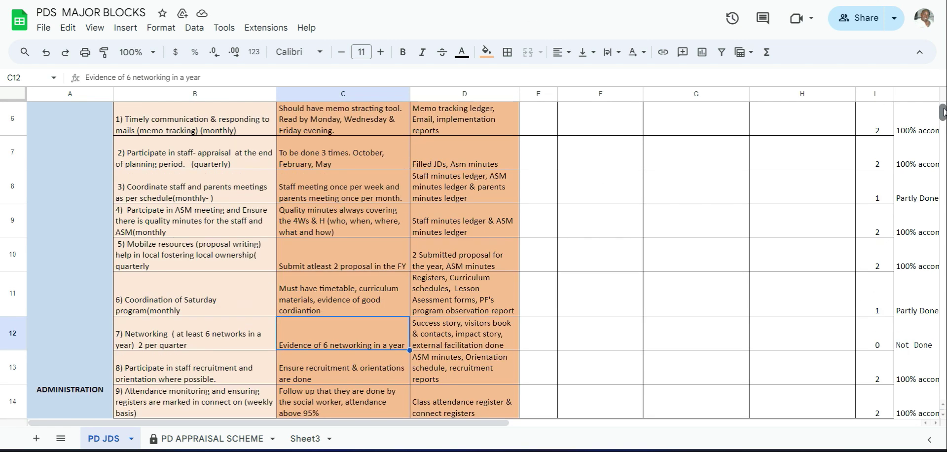
scroll(943, 112, "down", 10)
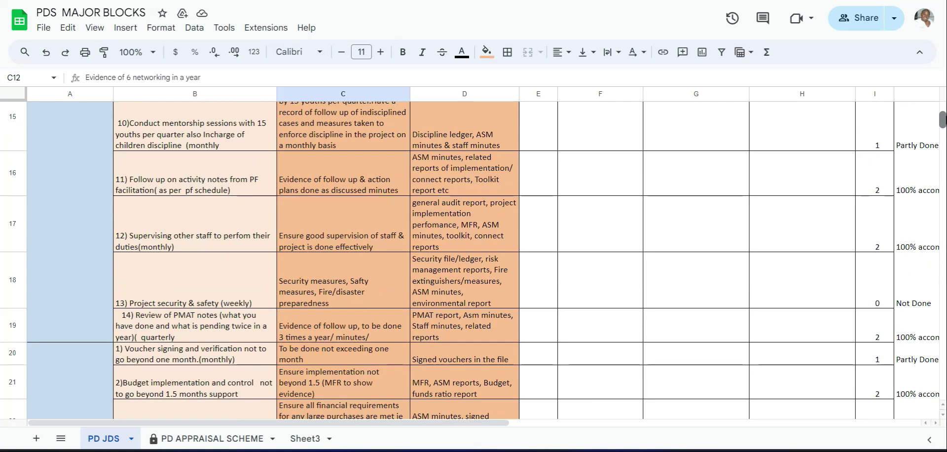
scroll(470, 259, "down", 2)
scroll(470, 259, "down", 6)
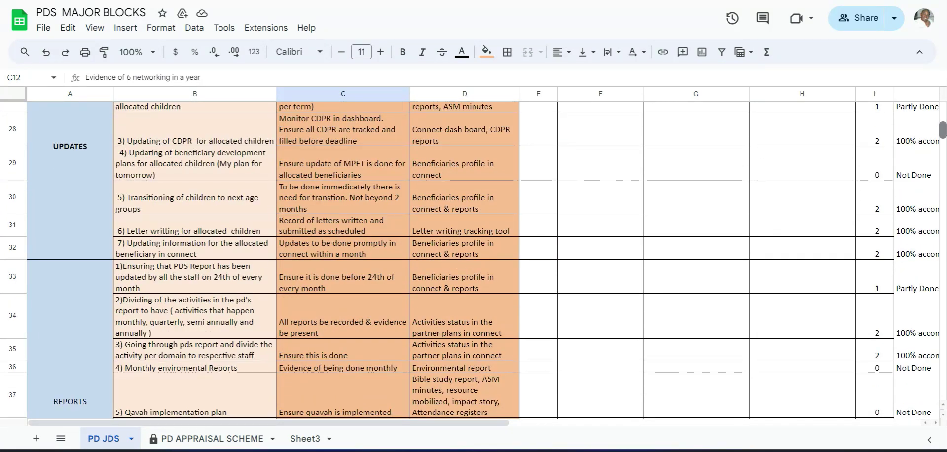
left_click_drag(943, 129, 945, 101)
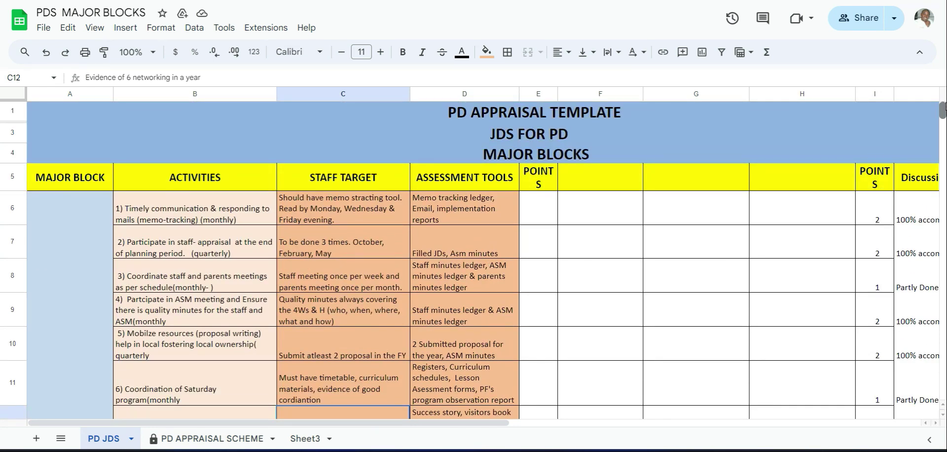
left_click_drag(943, 107, 946, 117)
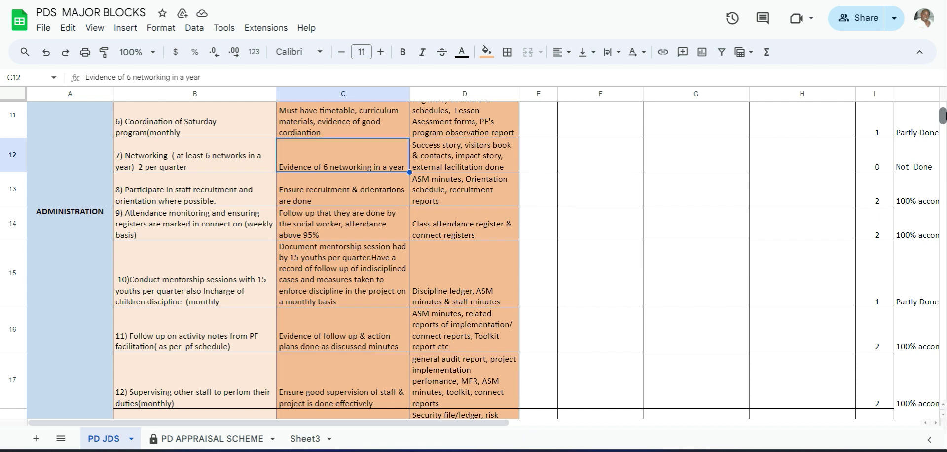
left_click_drag(946, 116, 945, 115)
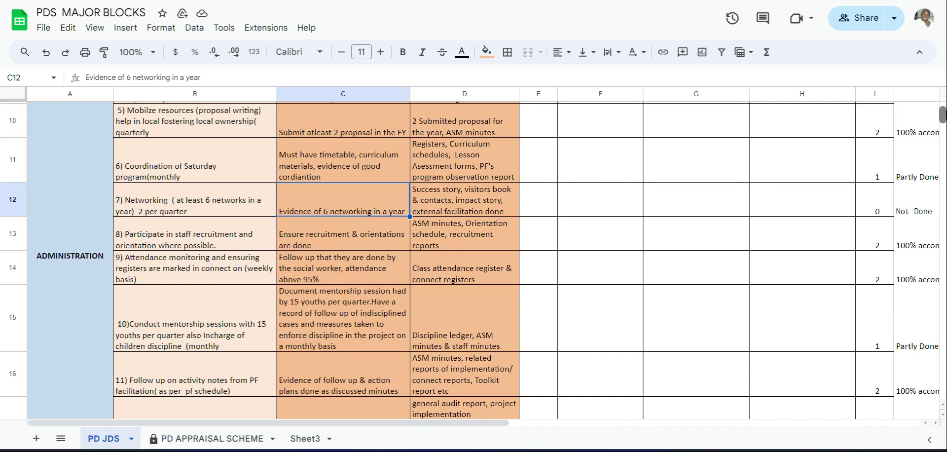
left_click(177, 236)
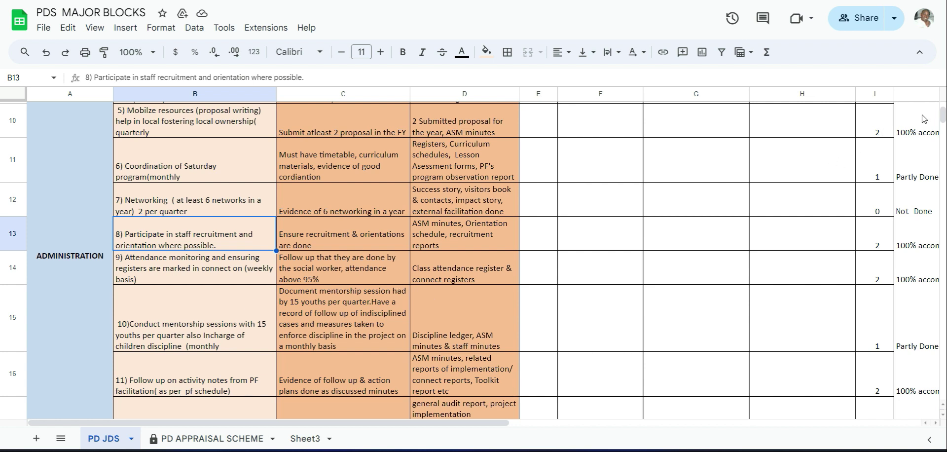
- Copy "Voucher signing and verification" from the sheet's FINANCE block into the second activity's name in the FCP Digital goal form
scroll(942, 120, "down", 5)
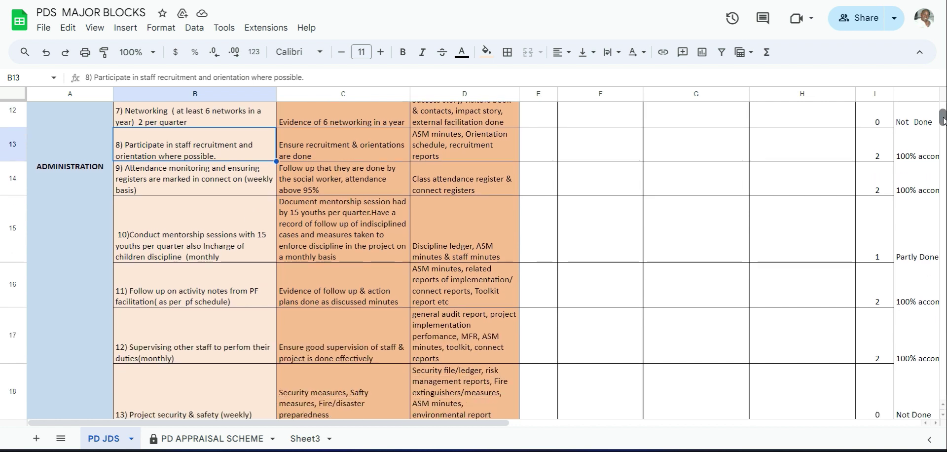
scroll(942, 120, "down", 3)
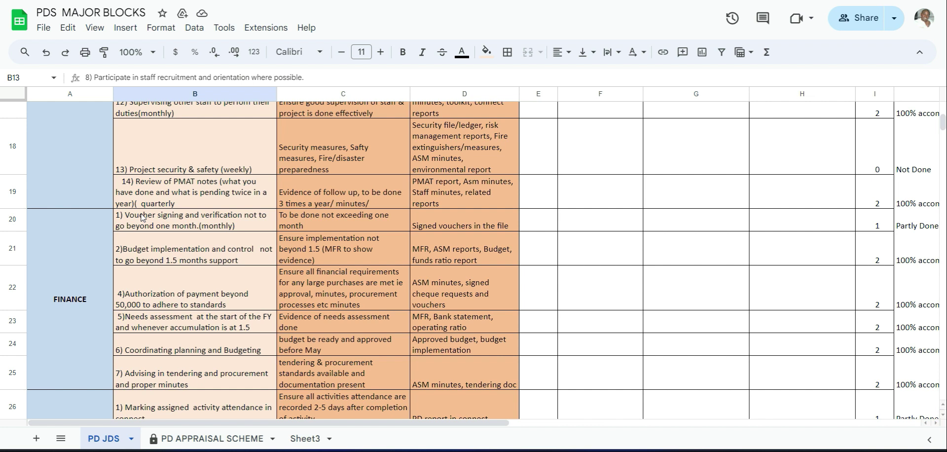
left_click(165, 220)
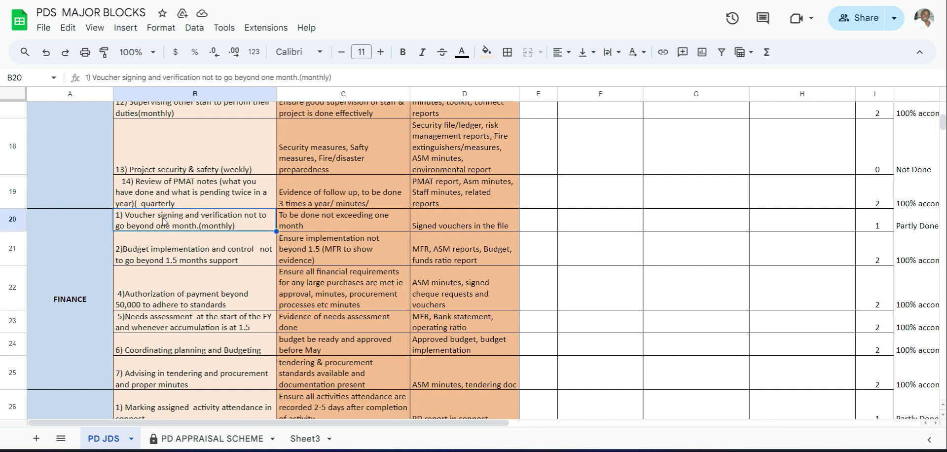
left_click_drag(148, 79, 90, 78)
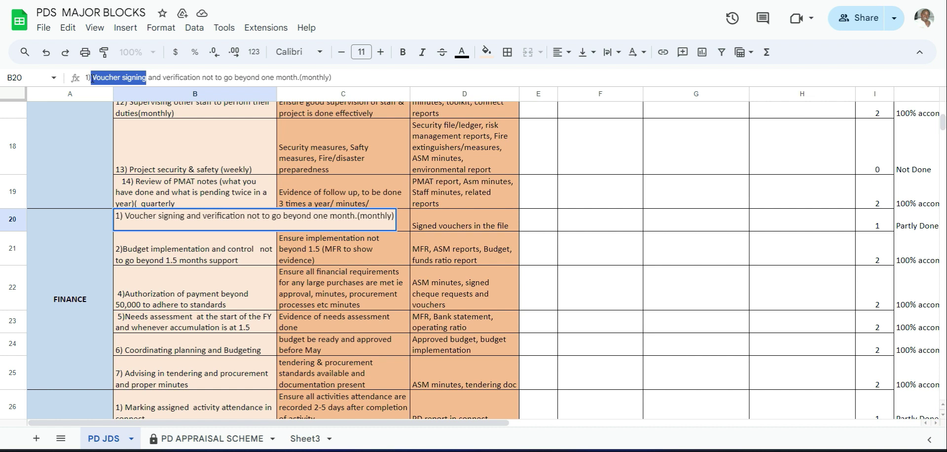
left_click_drag(202, 79, 97, 80)
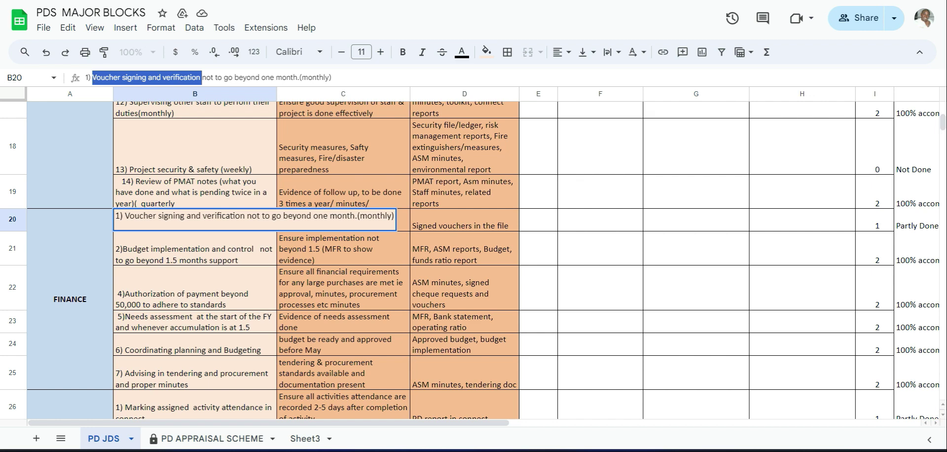
left_click(567, 1)
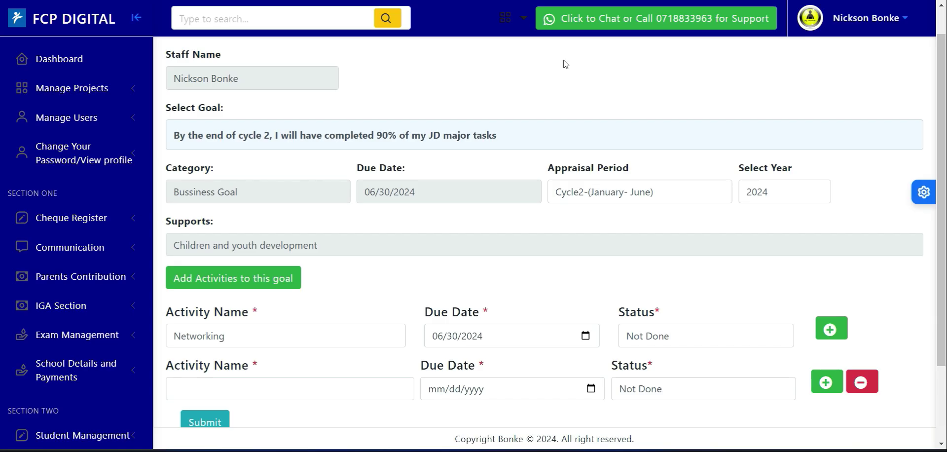
left_click(222, 390)
type("Voucher signing and verification")
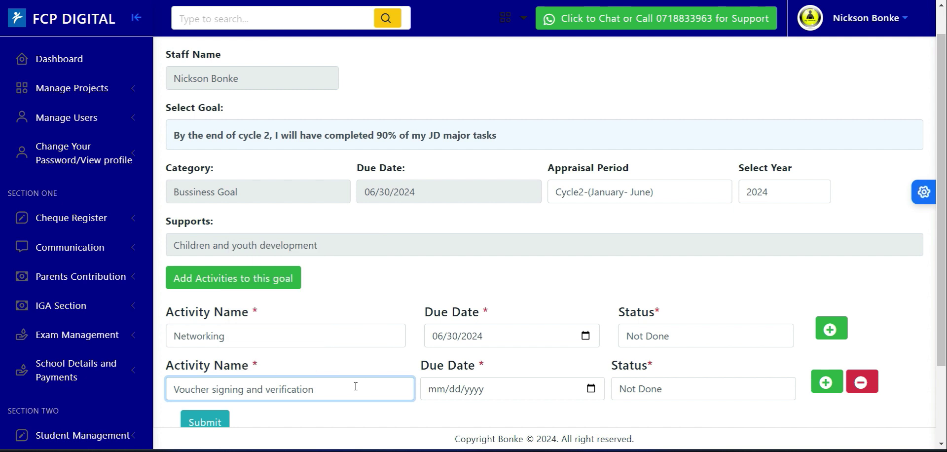
- Set the due date of the Voucher signing and verification activity to 06/30/2024
scroll(739, 257, "down", 2)
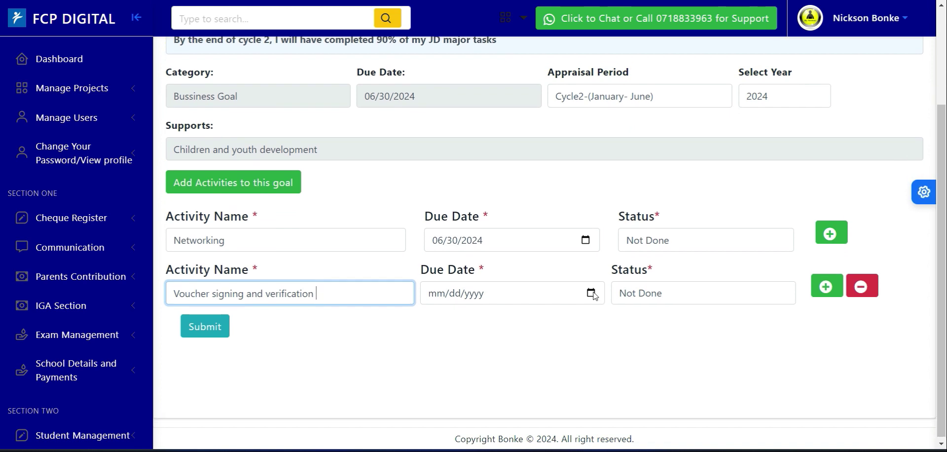
left_click(593, 294)
left_click(540, 122)
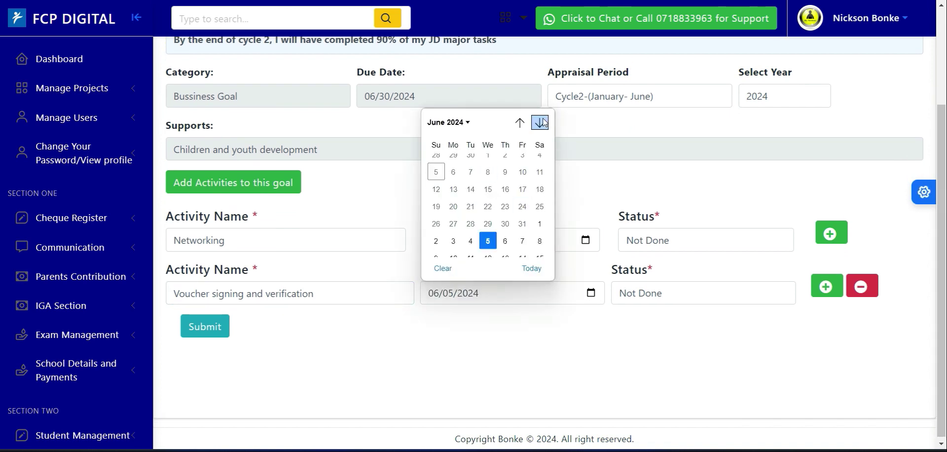
left_click(436, 249)
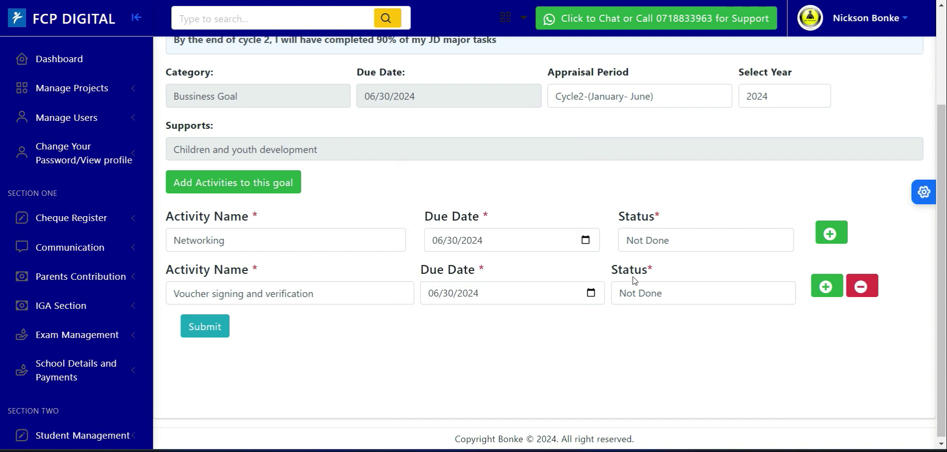
- Extend the second activity's name to "Monthly Voucher signing and verification" and add a third activity row to the goal
left_click_drag(171, 299, 315, 298)
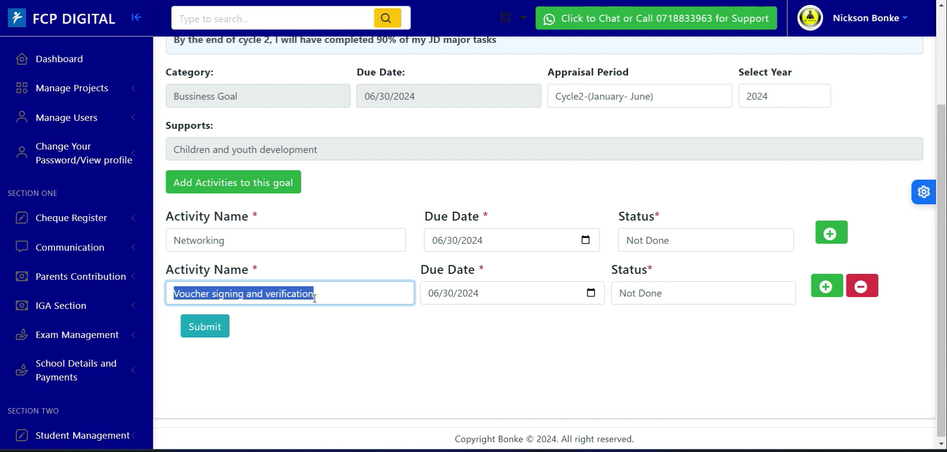
left_click(522, 320)
left_click(324, 298)
type("Monthy")
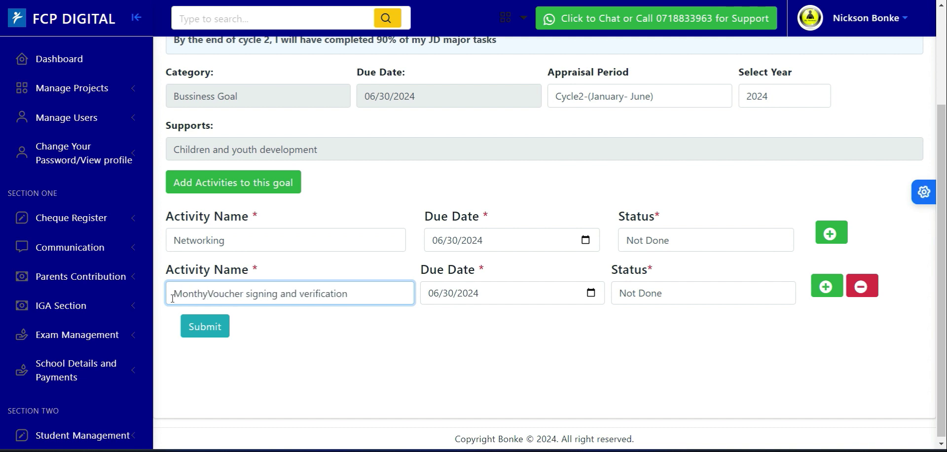
type("l")
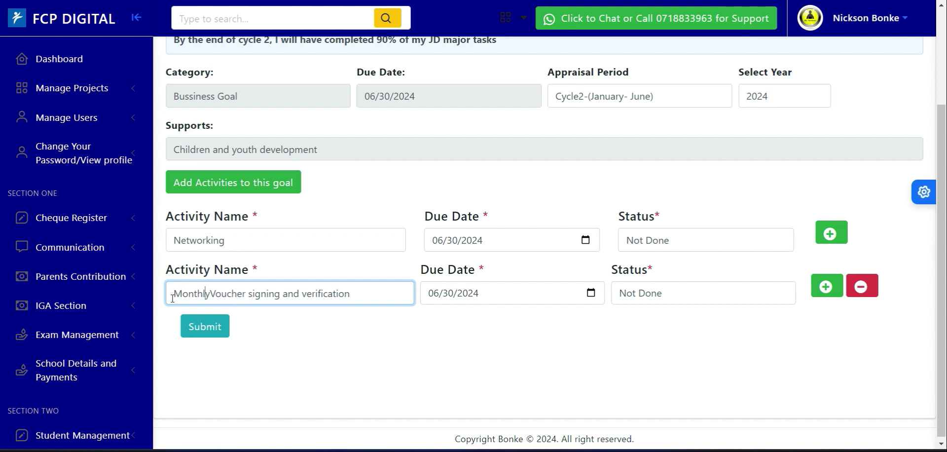
left_click(209, 293)
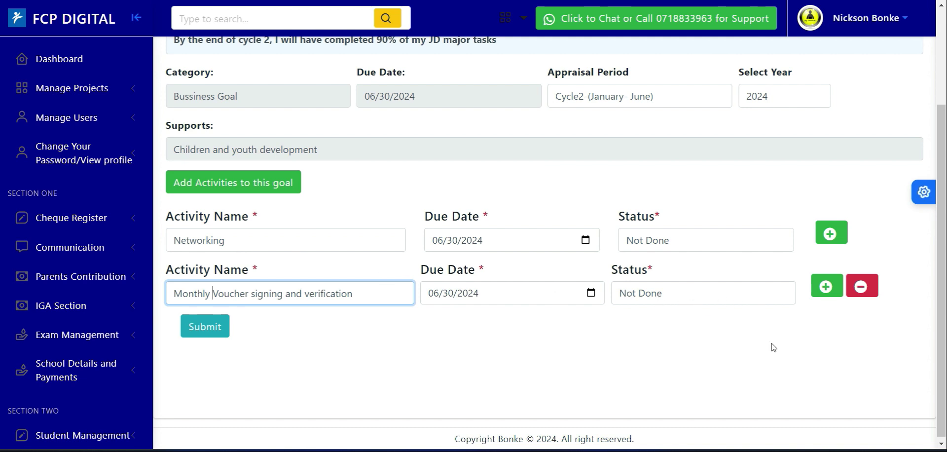
left_click(822, 292)
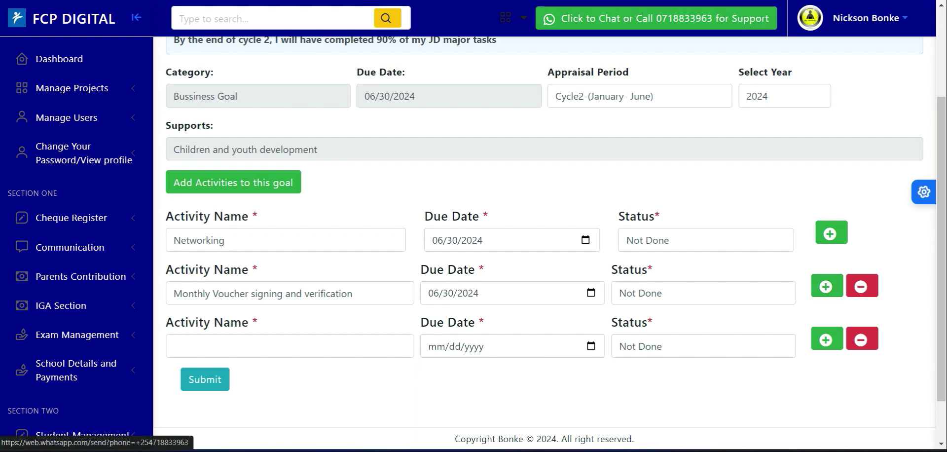
- Copy "Coordinating planning and Budgeting" from the PDS MAJOR BLOCKS sheet into the third activity's name in FCP Digital
left_click(623, 0)
left_click(341, 280)
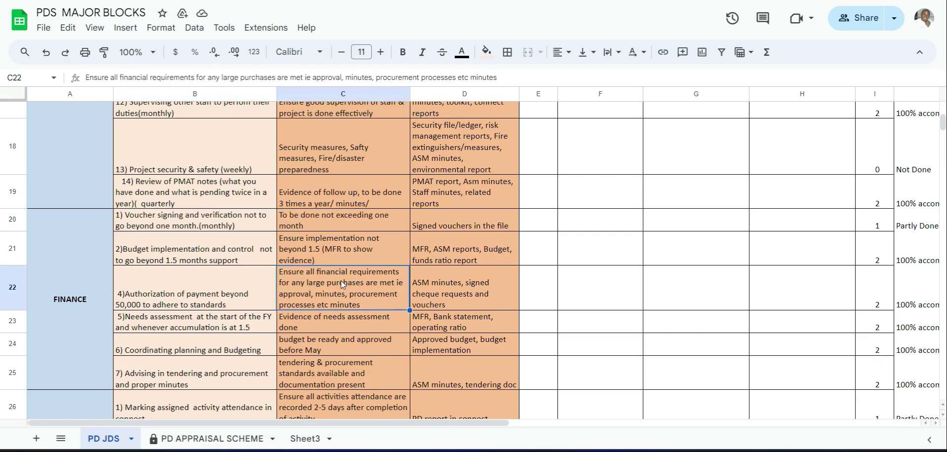
left_click(184, 351)
left_click_drag(246, 72, 97, 79)
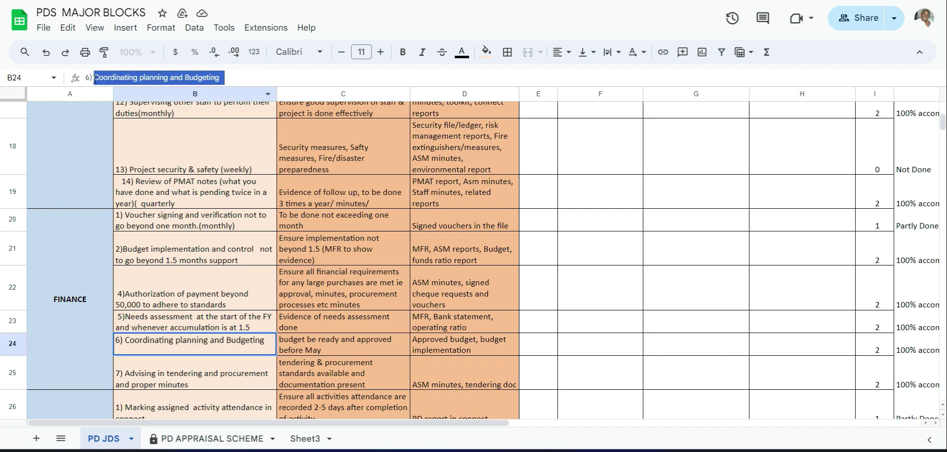
key("ctrl+Tab")
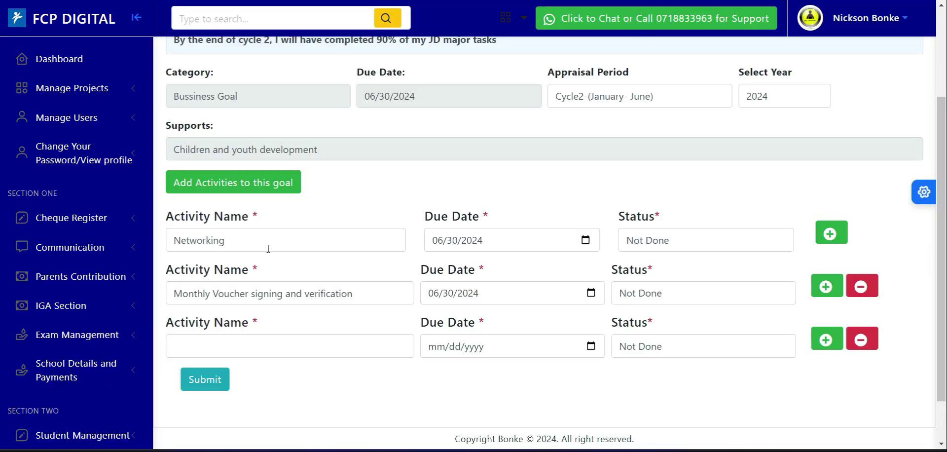
left_click(230, 346)
type("Coordinating planning and Budgeting")
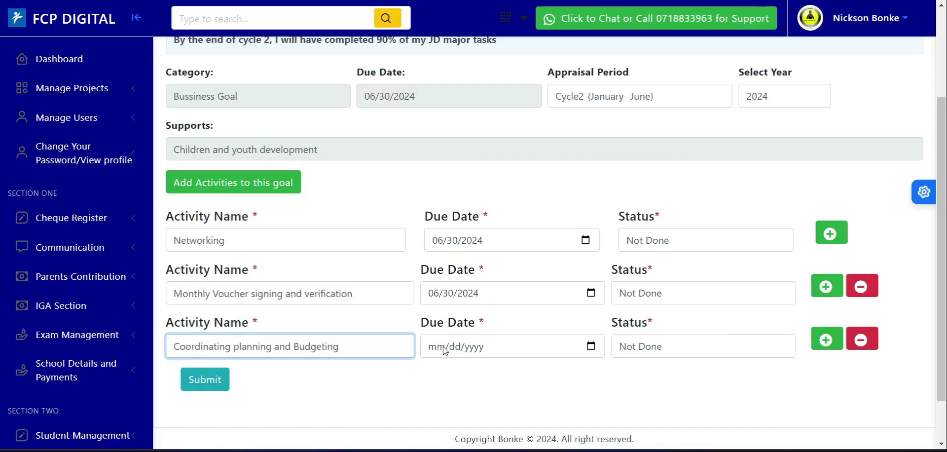
- Set the Coordinating planning and Budgeting activity's due date to 06/30/2024 and keep its status as Not Done
left_click(591, 346)
left_click(540, 176)
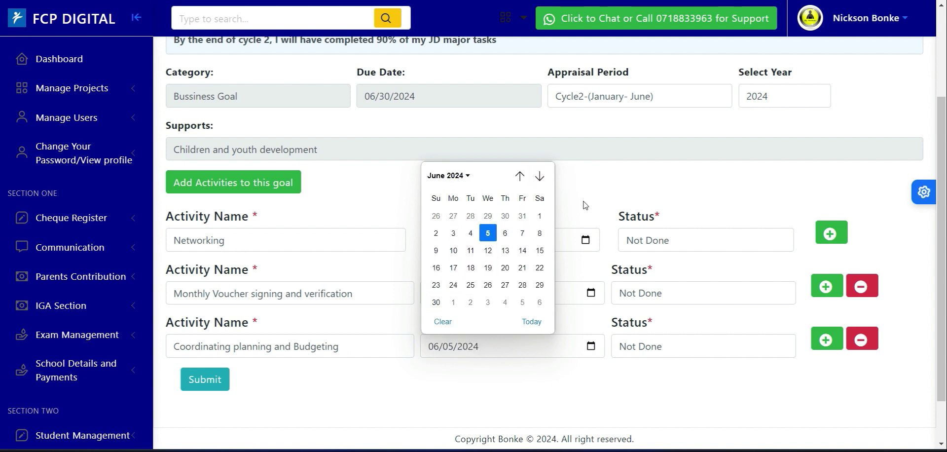
left_click(436, 302)
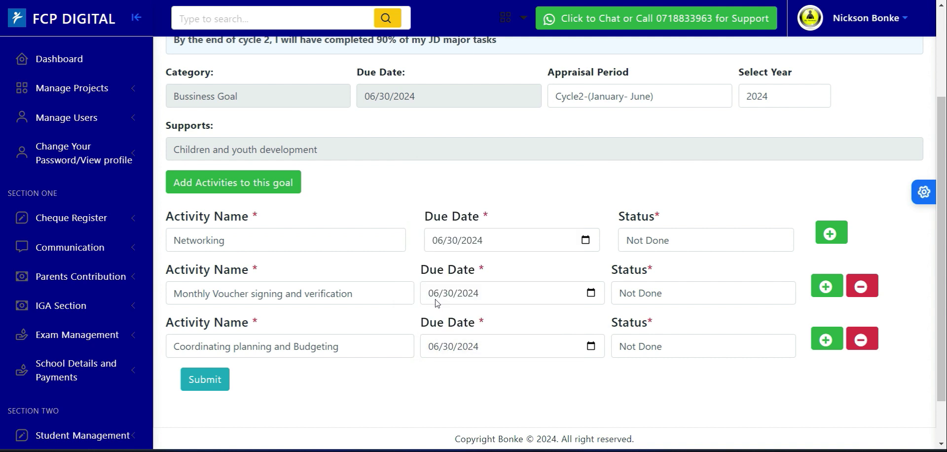
left_click(656, 351)
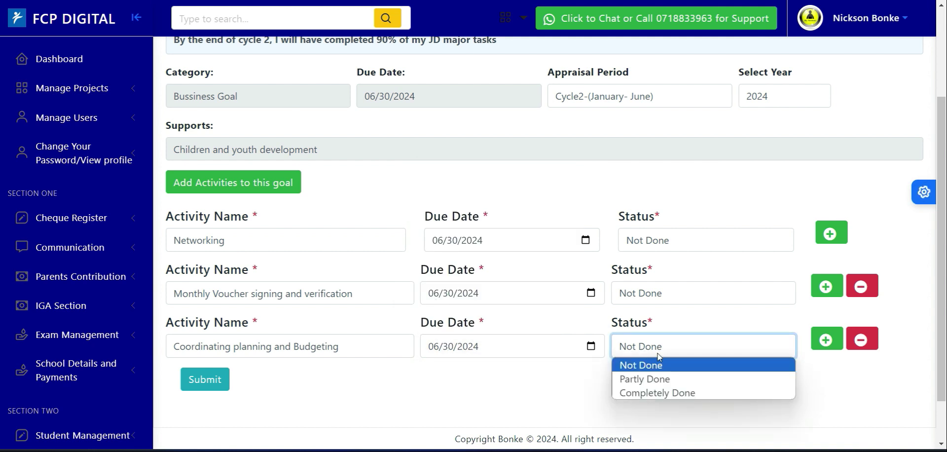
left_click(592, 385)
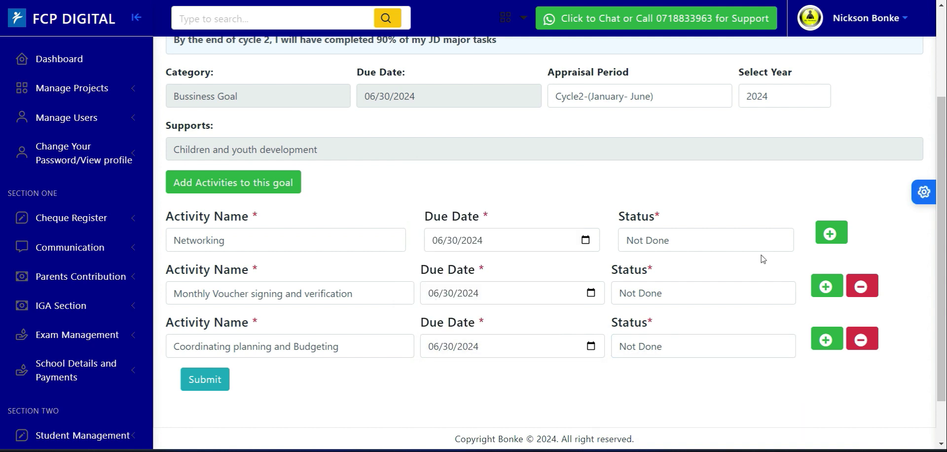
- Review the three activity rows and submit them for the cycle 2 JD major tasks goal
scroll(940, 257, "down", 1)
scroll(941, 237, "up", 1)
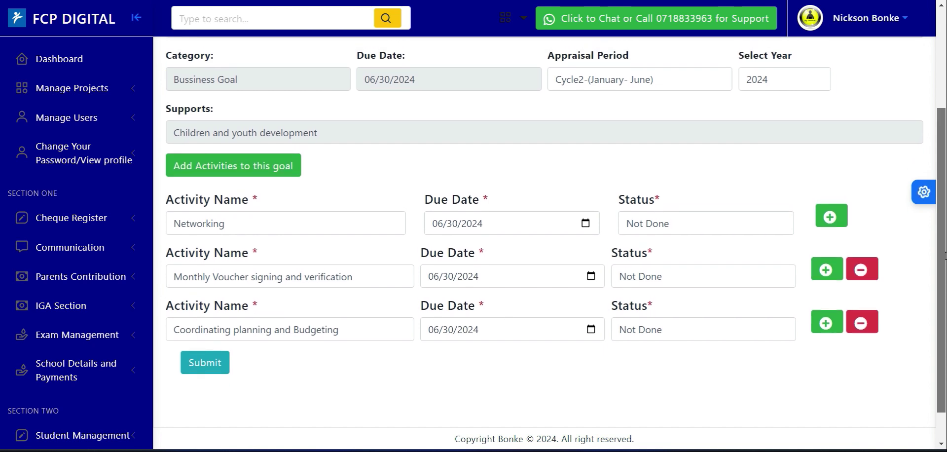
left_click_drag(941, 238, 941, 241)
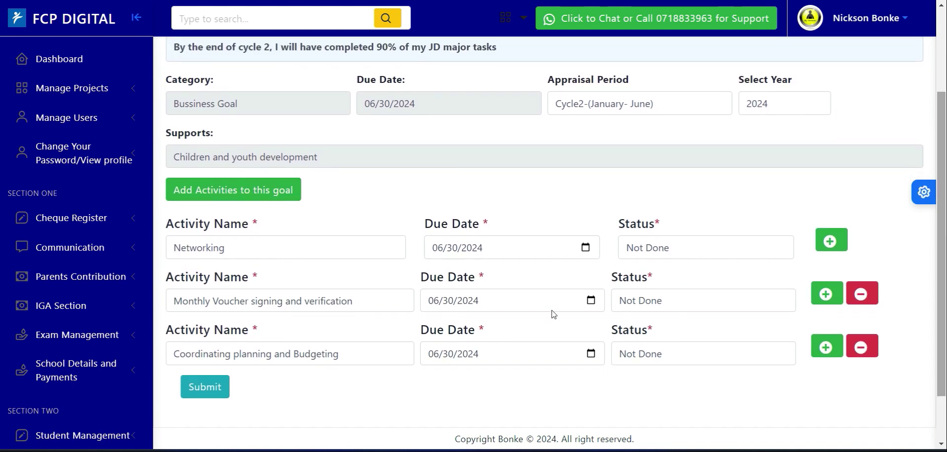
left_click(212, 391)
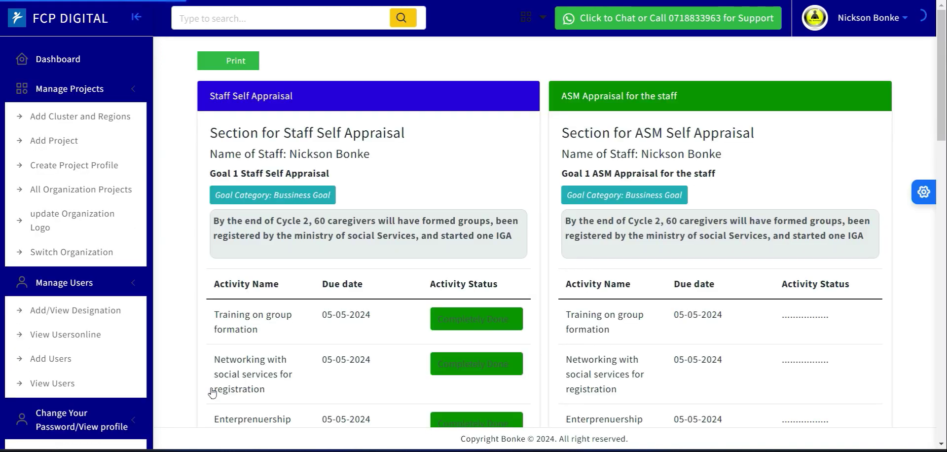
- Under Goal 3 of the staff self appraisal, set the staff supervision and "Voucher signing and verification" activities to Partly Done
left_click_drag(941, 88, 944, 321)
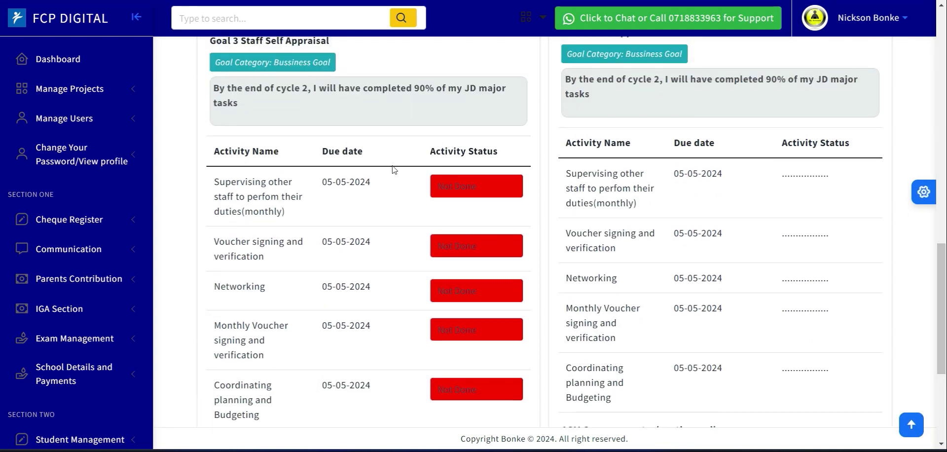
left_click(465, 188)
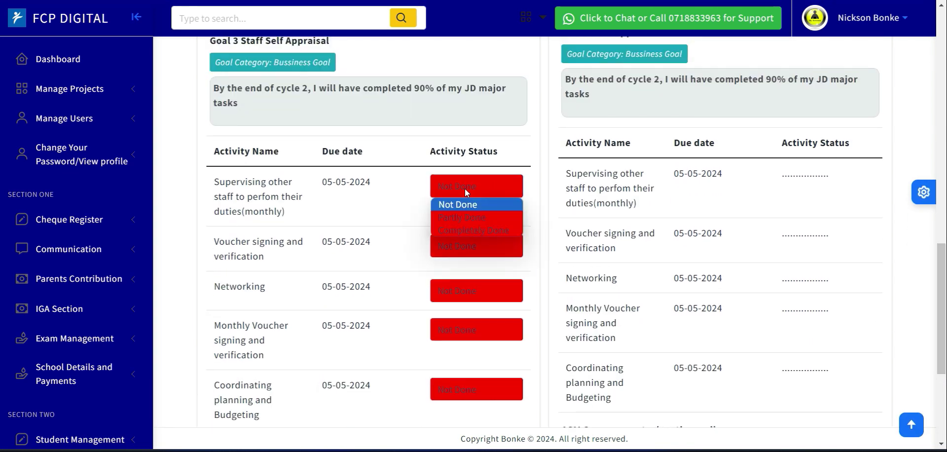
left_click(468, 217)
left_click(466, 245)
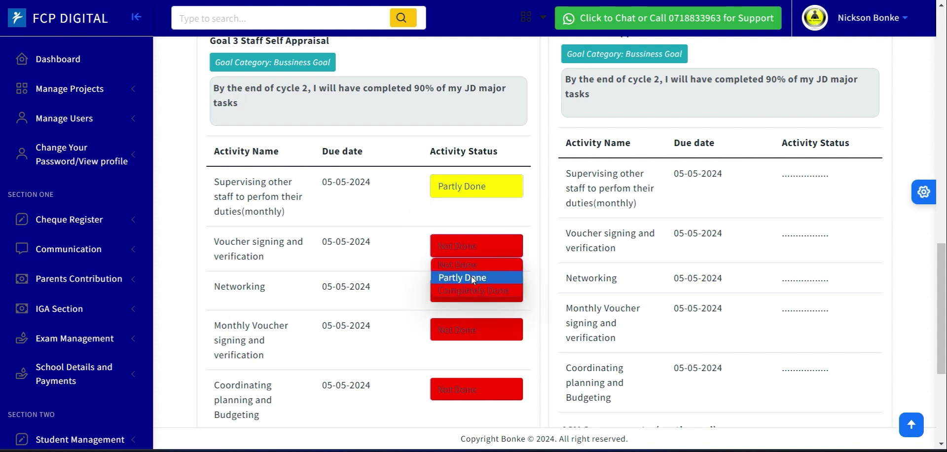
left_click(473, 277)
left_click(454, 294)
left_click(373, 223)
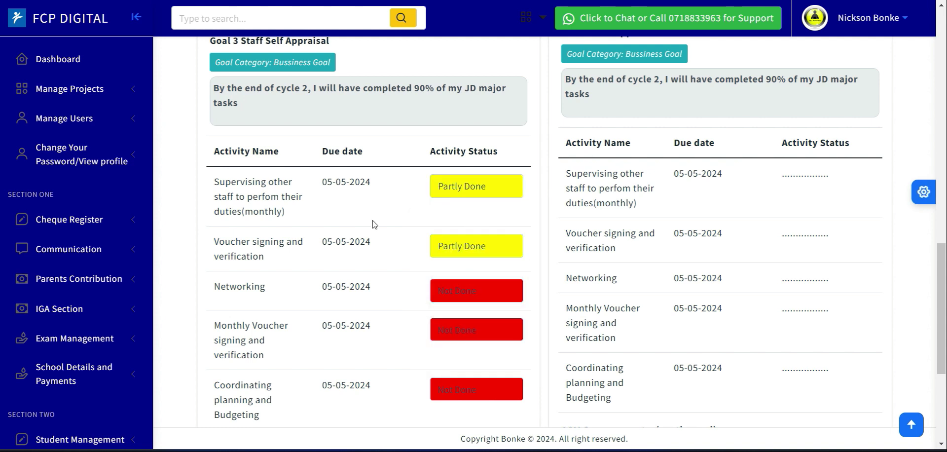
- Switch to the PDS MAJOR BLOCKS sheet and examine the ADMINISTRATION activities, including PMAT notes review and attendance monitoring
key("alt+Tab")
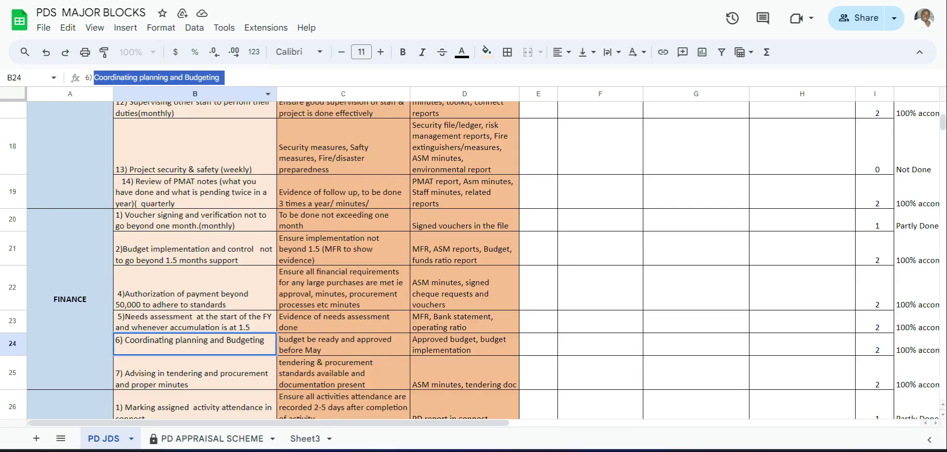
left_click(217, 191)
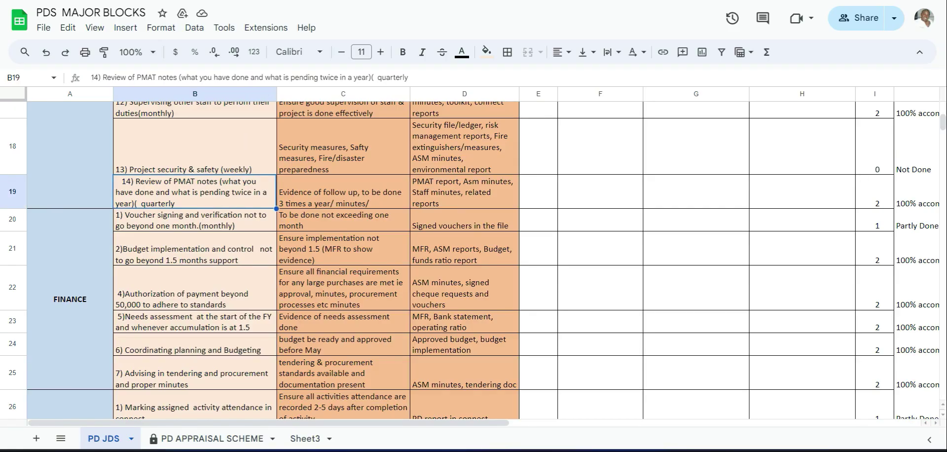
mouse_move(943, 120)
left_mouse_down()
mouse_move(943, 109)
mouse_move(943, 118)
left_mouse_up()
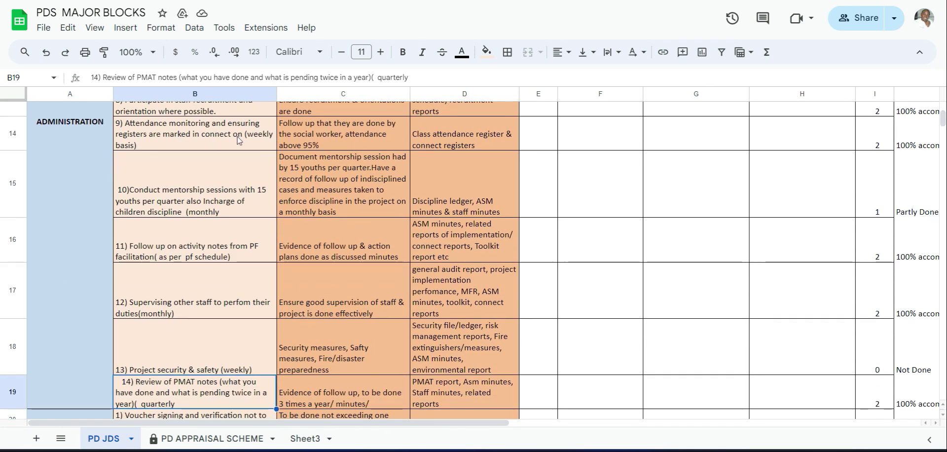
left_click(168, 148)
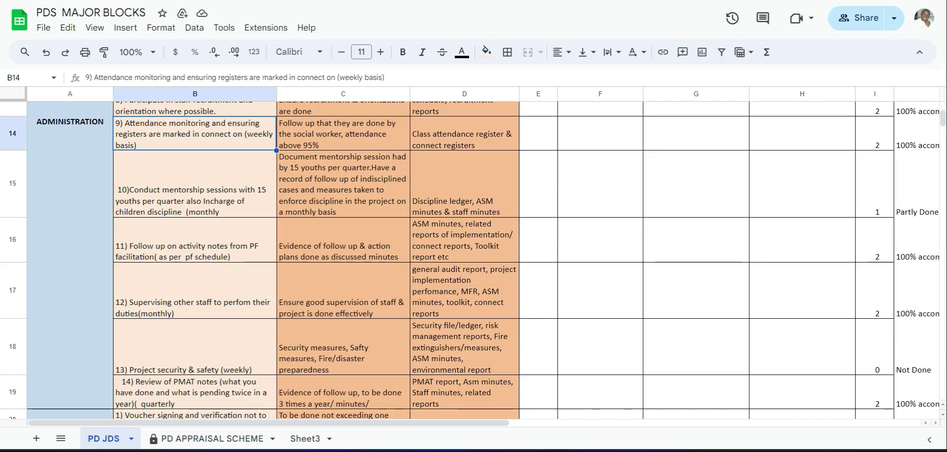
- Compare the JD activities in the sheet with the goal form and the Goal 1 caregiver activities on the FCP Digital appraisal page
key("ctrl+Tab")
mouse_move(944, 44)
left_mouse_down()
mouse_move(945, 222)
mouse_move(945, 45)
left_mouse_up()
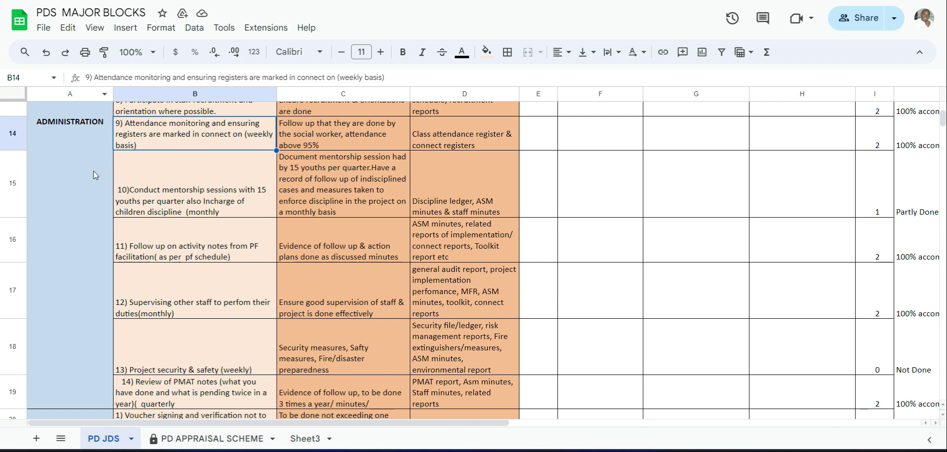
left_click(96, 175)
left_click(161, 128)
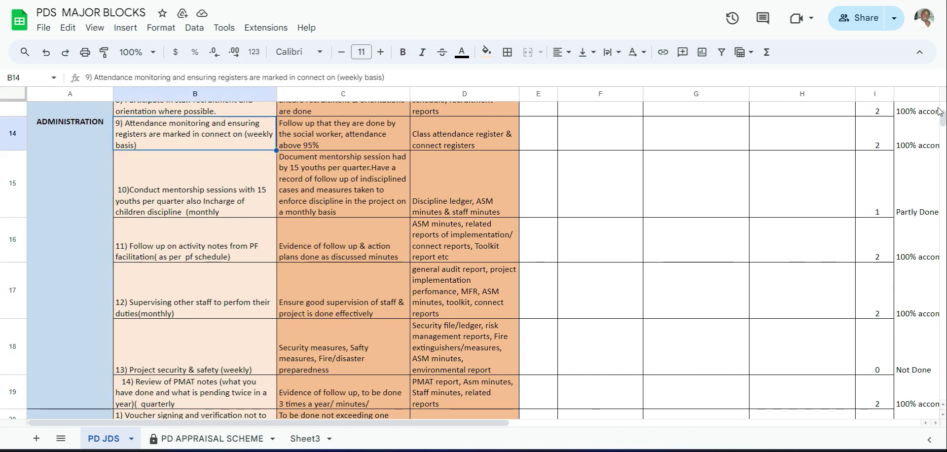
left_click_drag(942, 118, 943, 104)
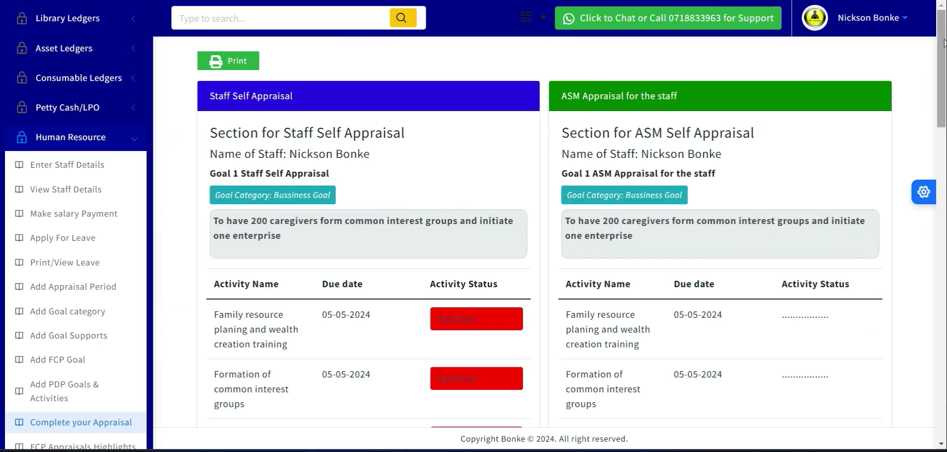
mouse_move(944, 43)
left_mouse_down()
mouse_move(942, 92)
mouse_move(940, 51)
left_mouse_up()
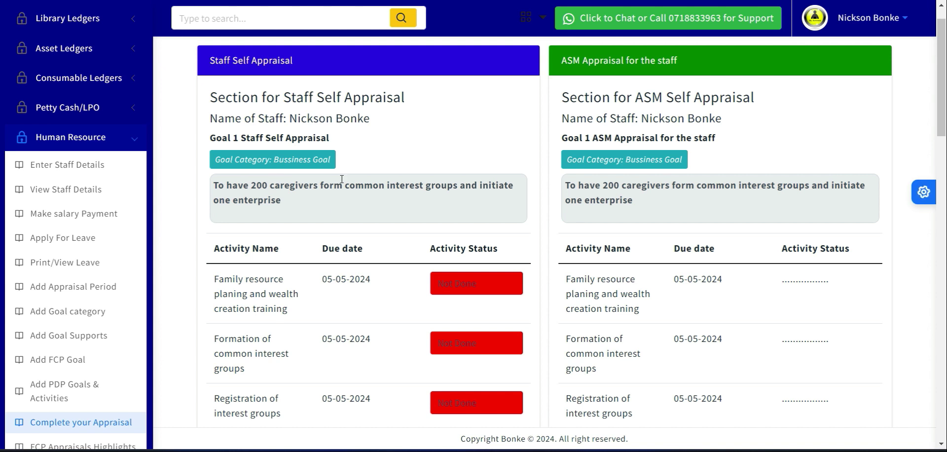
left_click_drag(943, 54, 944, 85)
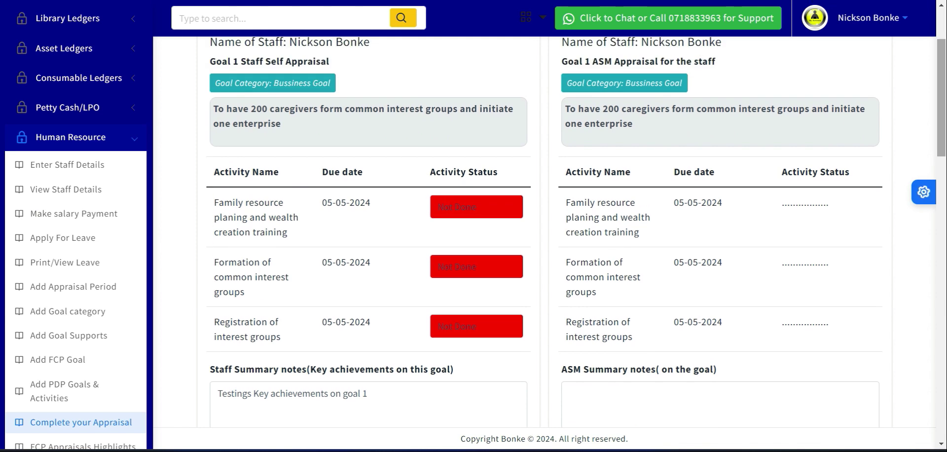
left_click_drag(946, 115, 943, 87)
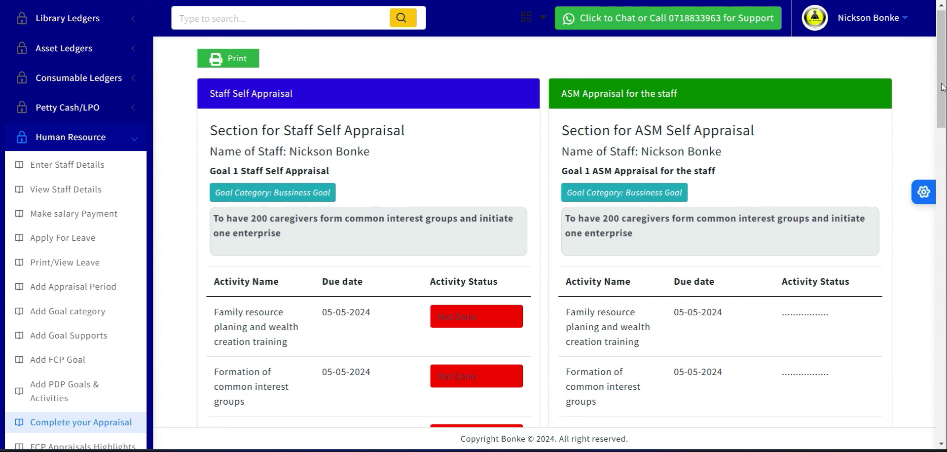